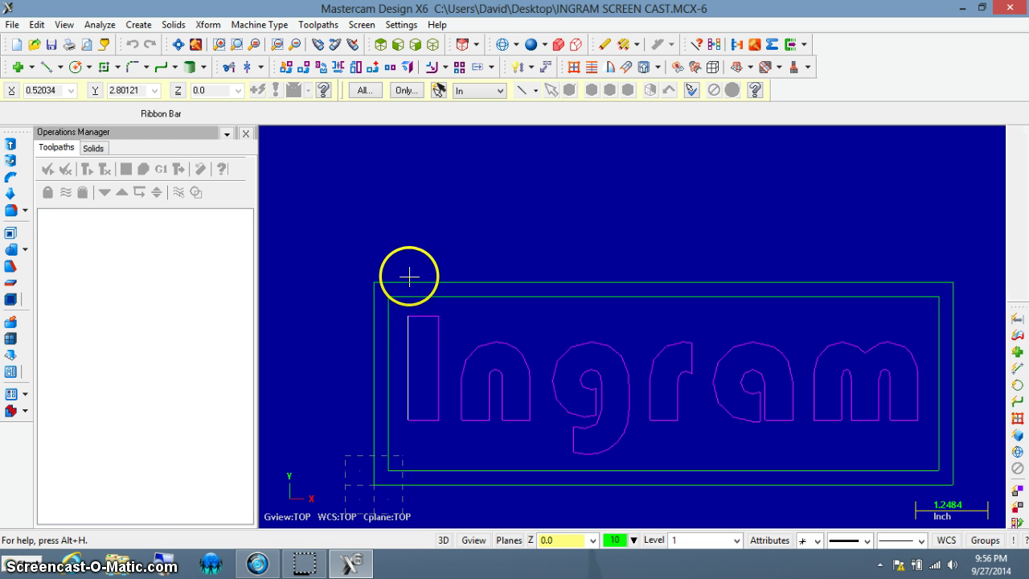
Step: Add Larken Camtool.MMD-6 to the Mill machine definition list
{"action": "left_click", "coordinate": [251, 27]}
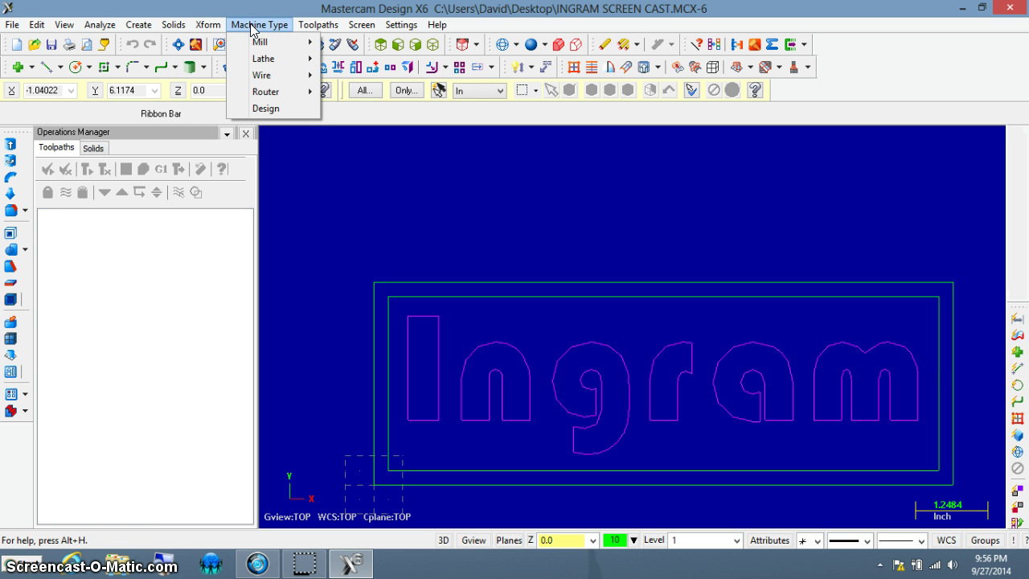
{"action": "mouse_move", "coordinate": [261, 43]}
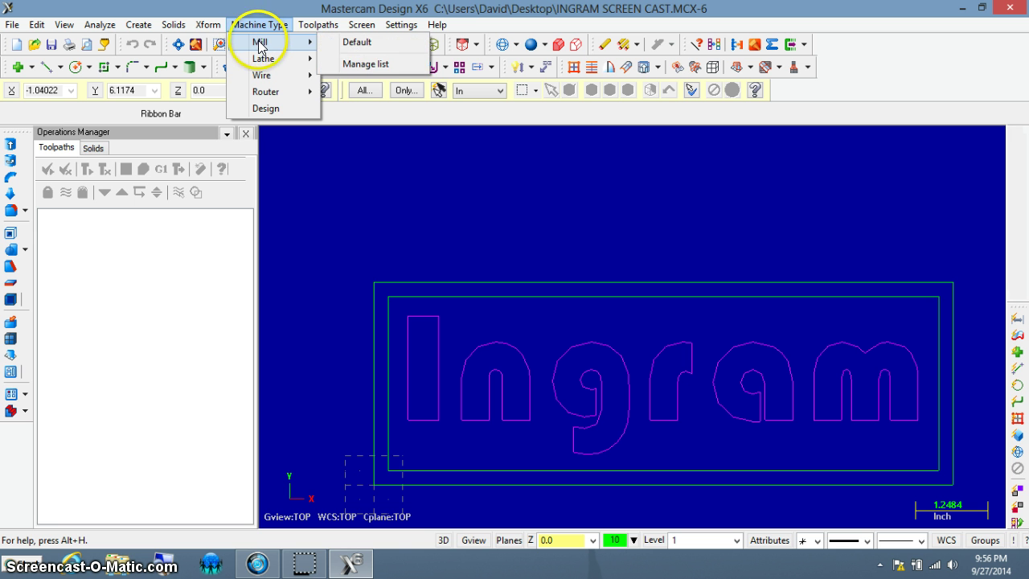
{"action": "left_click", "coordinate": [362, 65]}
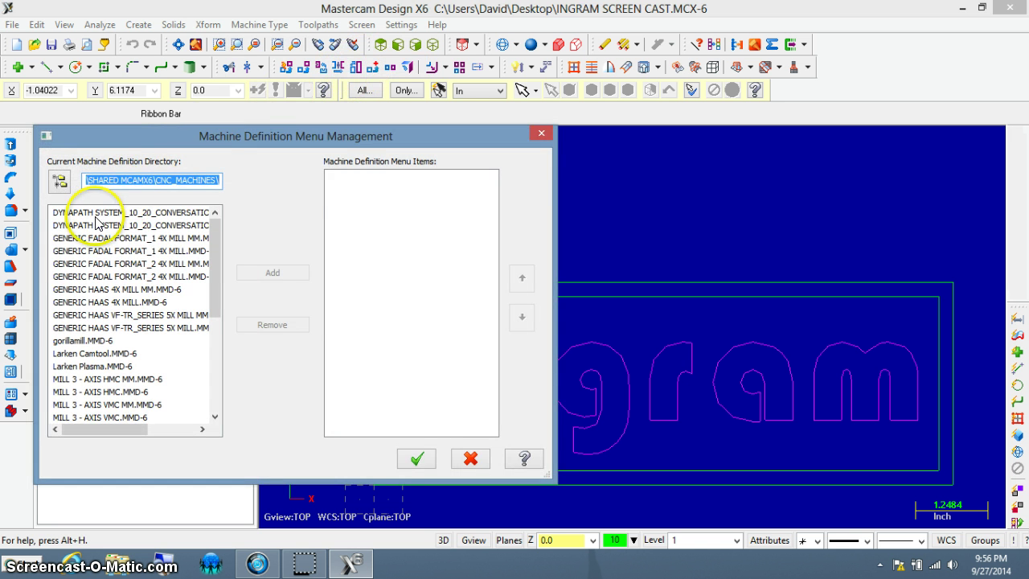
{"action": "left_click", "coordinate": [110, 354]}
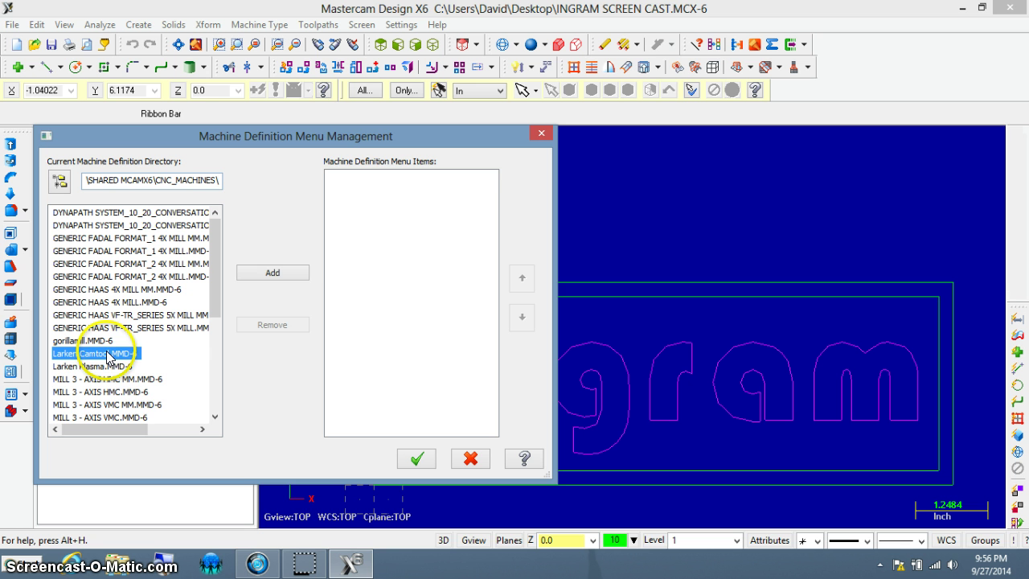
{"action": "left_click", "coordinate": [274, 272]}
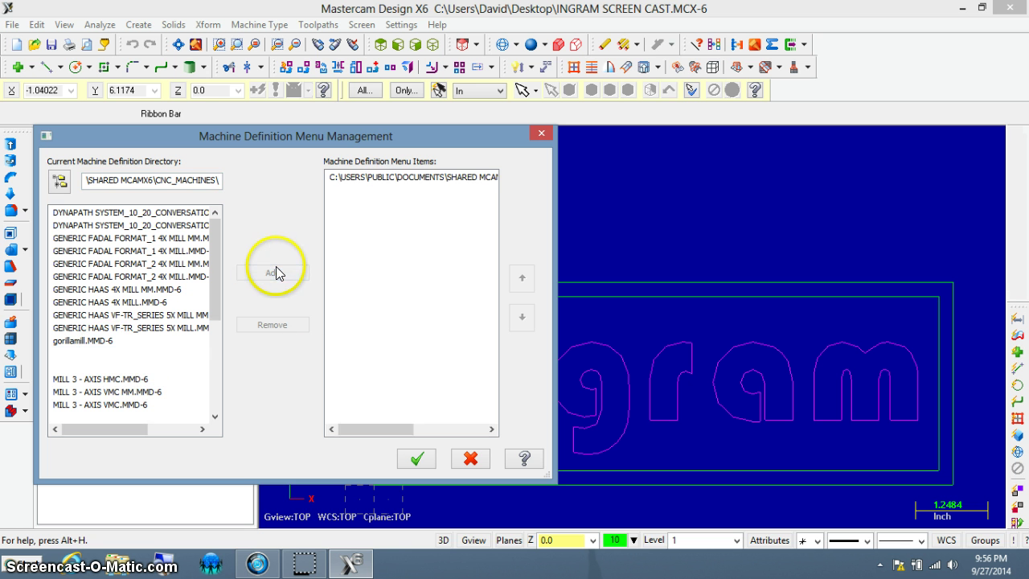
{"action": "left_click", "coordinate": [416, 458]}
Step: Add LARKEN CAMTOOL ROUTER.RMD-6 to the Router machine definition list
{"action": "left_click", "coordinate": [257, 25]}
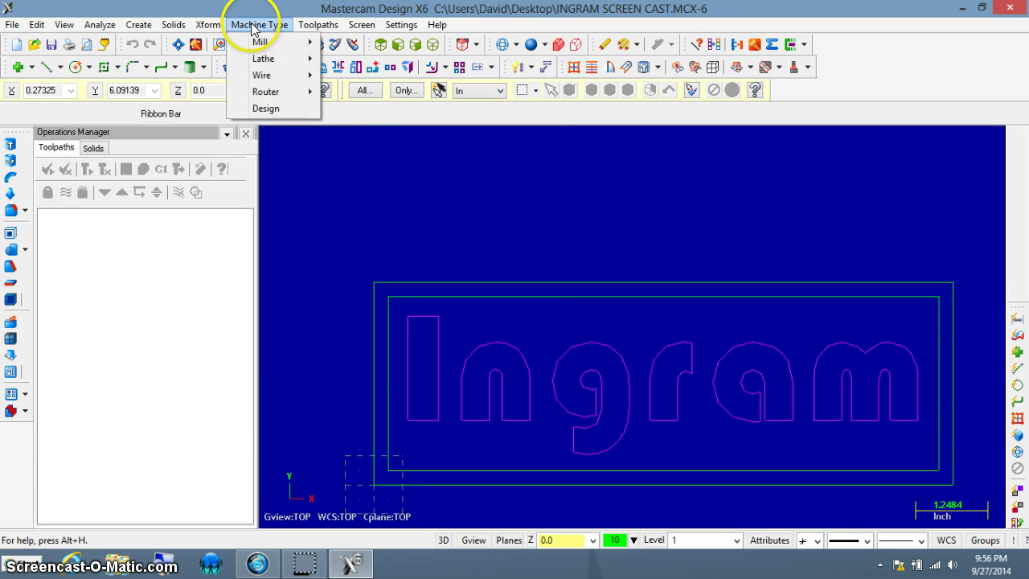
{"action": "mouse_move", "coordinate": [255, 91]}
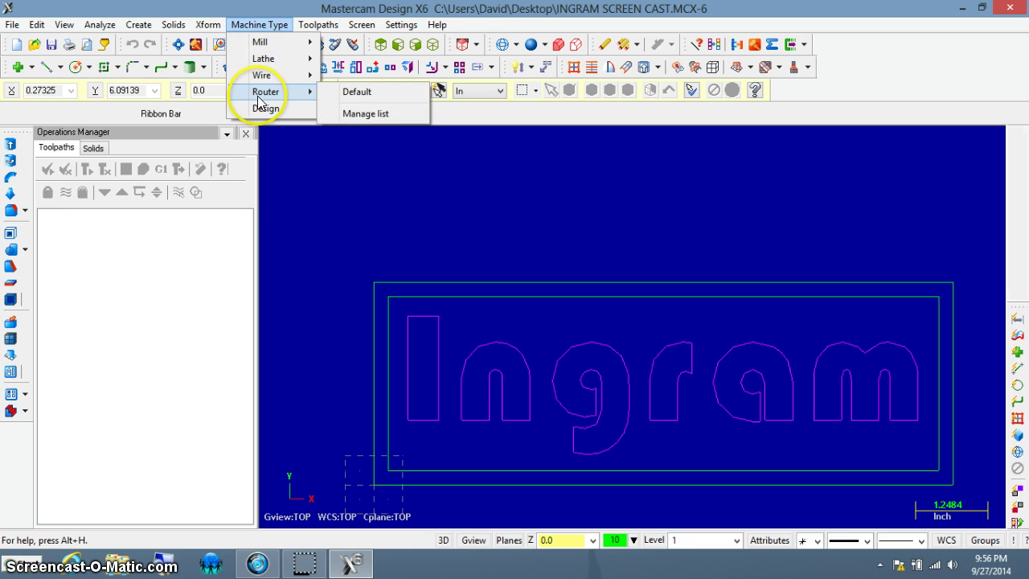
{"action": "left_click", "coordinate": [363, 114]}
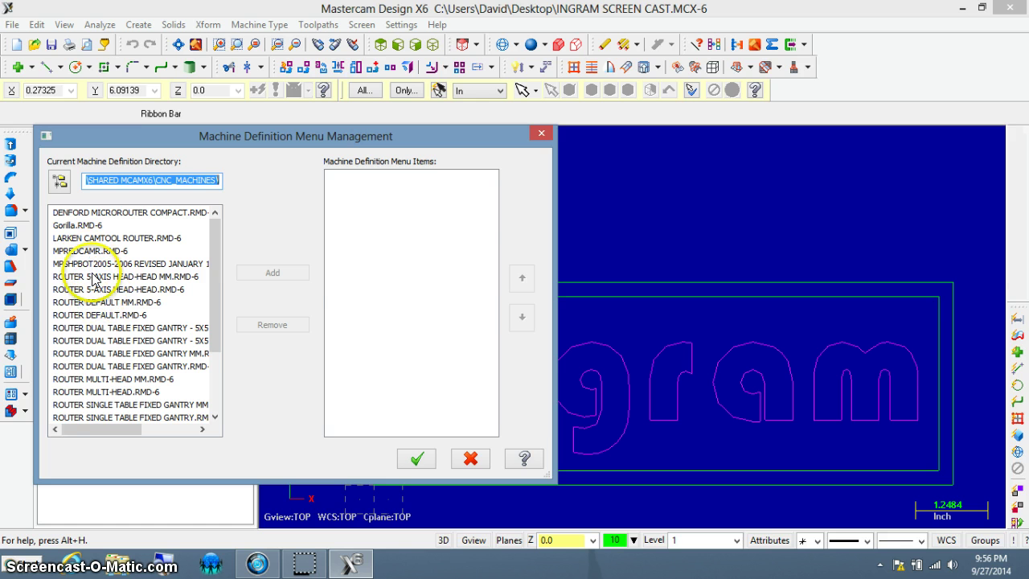
{"action": "left_click", "coordinate": [132, 240]}
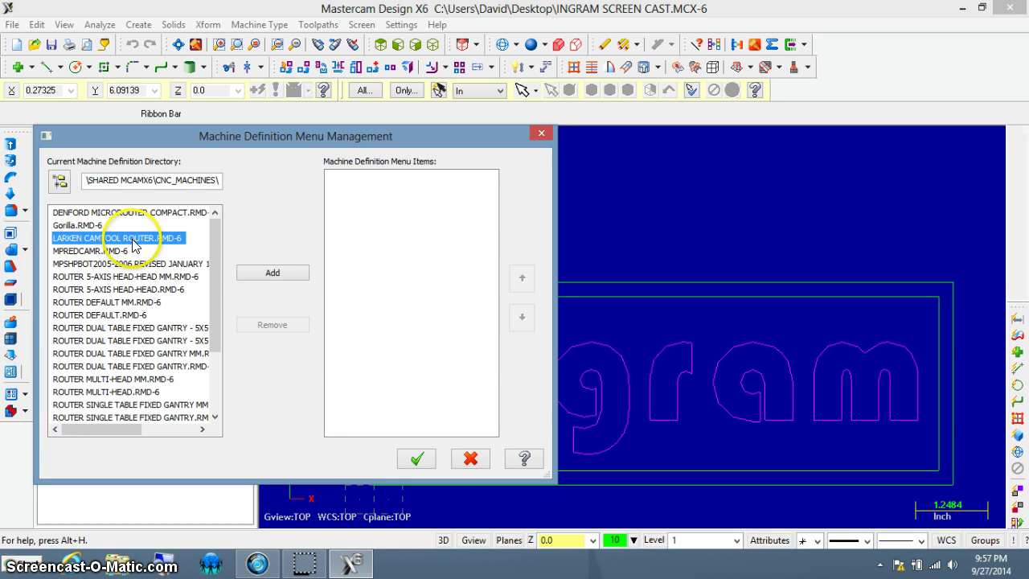
{"action": "left_click", "coordinate": [271, 274]}
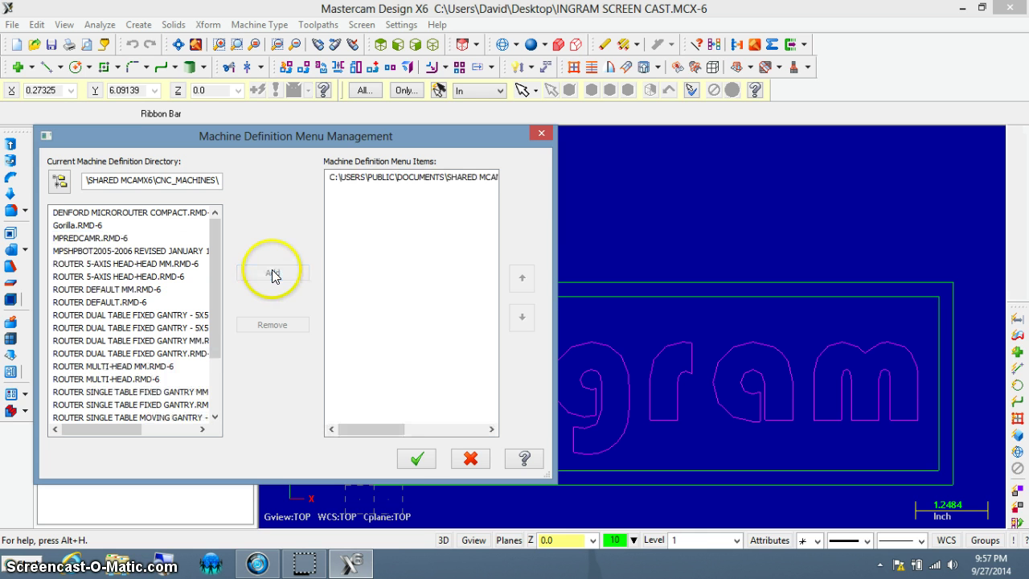
{"action": "left_click", "coordinate": [417, 459]}
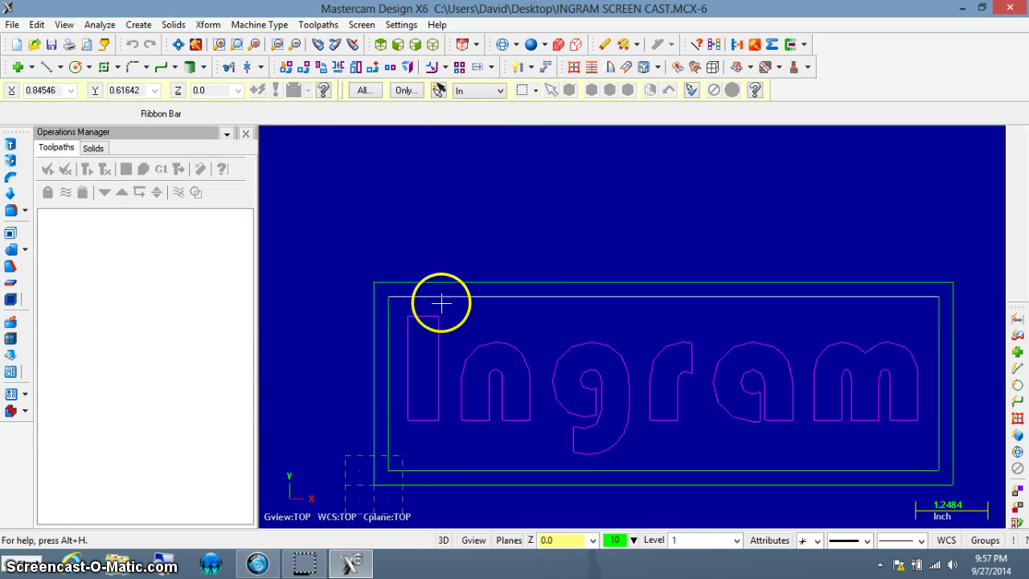
Step: Select LARKEN CAMTOOL ROUTER.RMD-6 from the Router machine type menu
{"action": "left_click", "coordinate": [258, 25]}
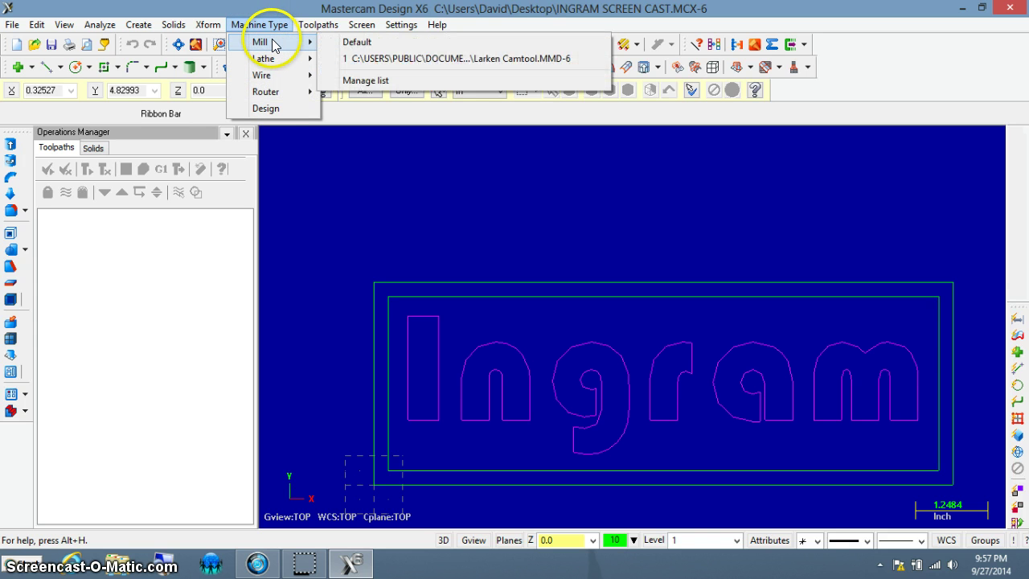
{"action": "mouse_move", "coordinate": [280, 100]}
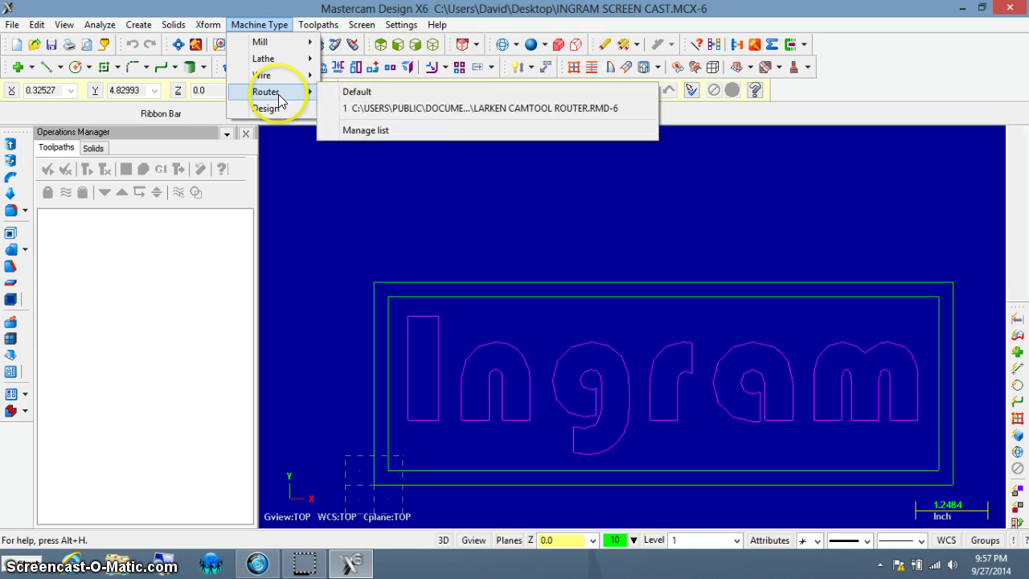
{"action": "left_click", "coordinate": [478, 108]}
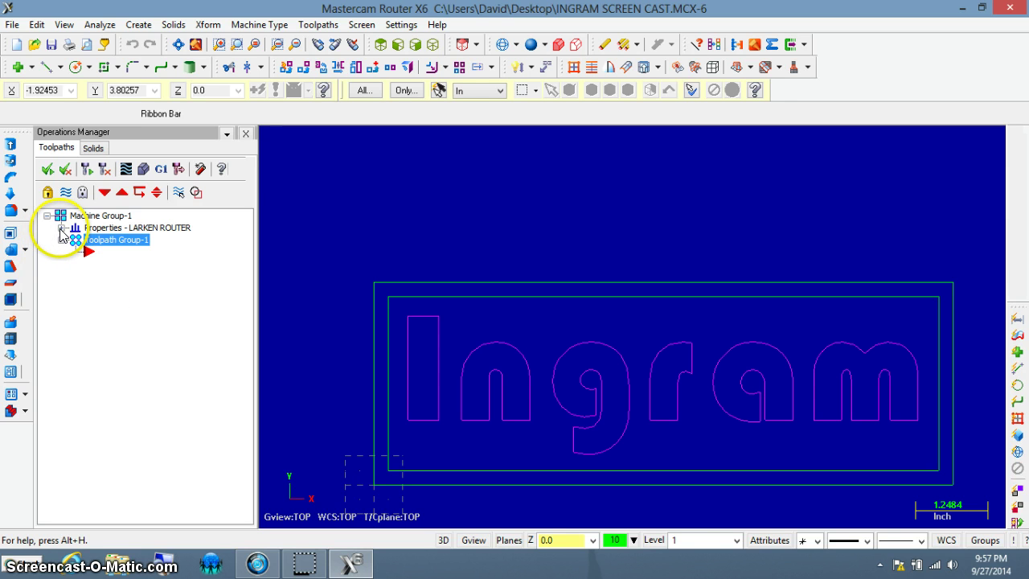
Step: Set the router stock to X 10, Y 3.5, Z 0.5 with stock display enabled
{"action": "left_click", "coordinate": [62, 229]}
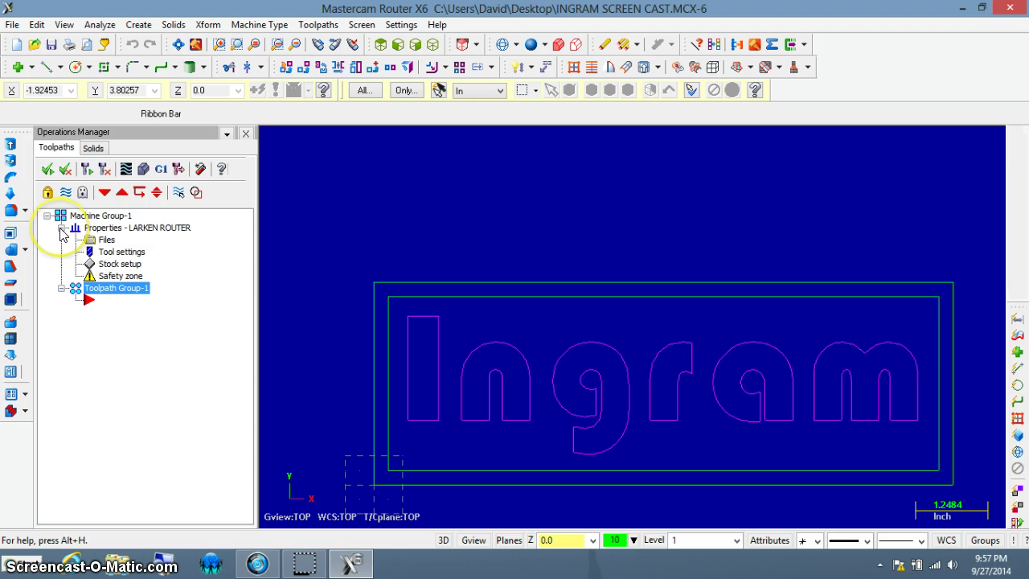
{"action": "left_click", "coordinate": [117, 265]}
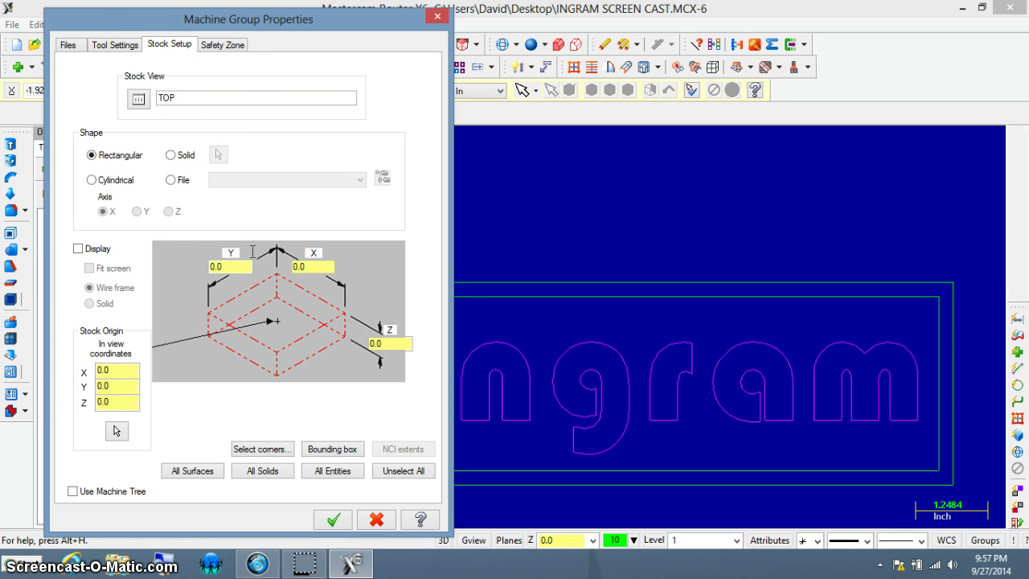
{"action": "left_click", "coordinate": [324, 270]}
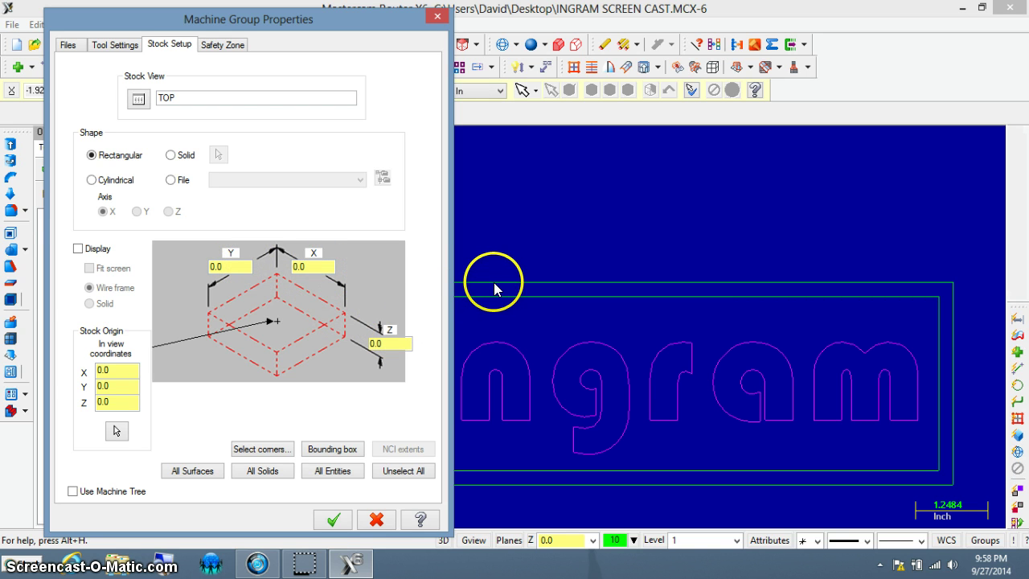
{"action": "left_click", "coordinate": [316, 264]}
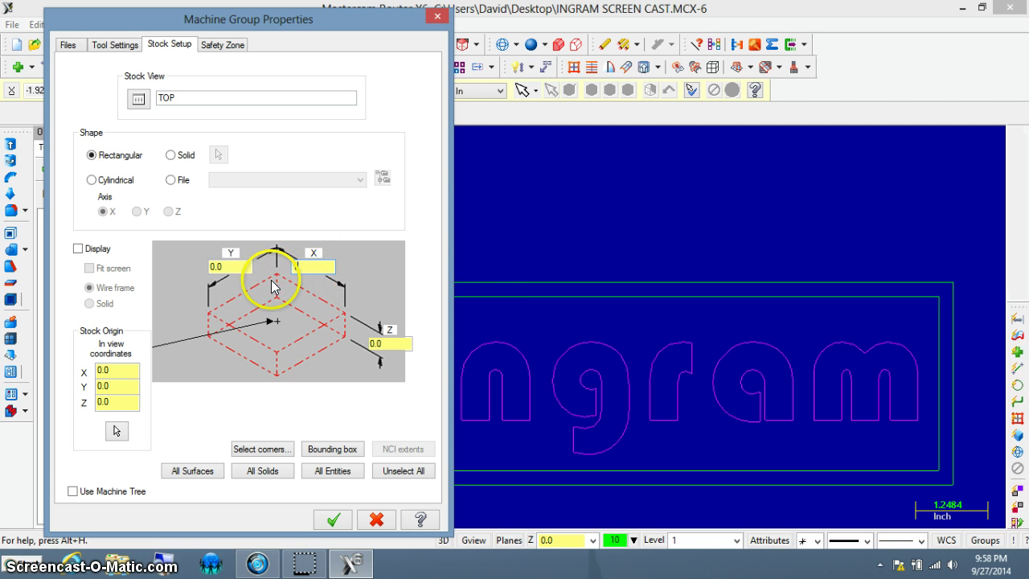
{"action": "type", "text": "10"}
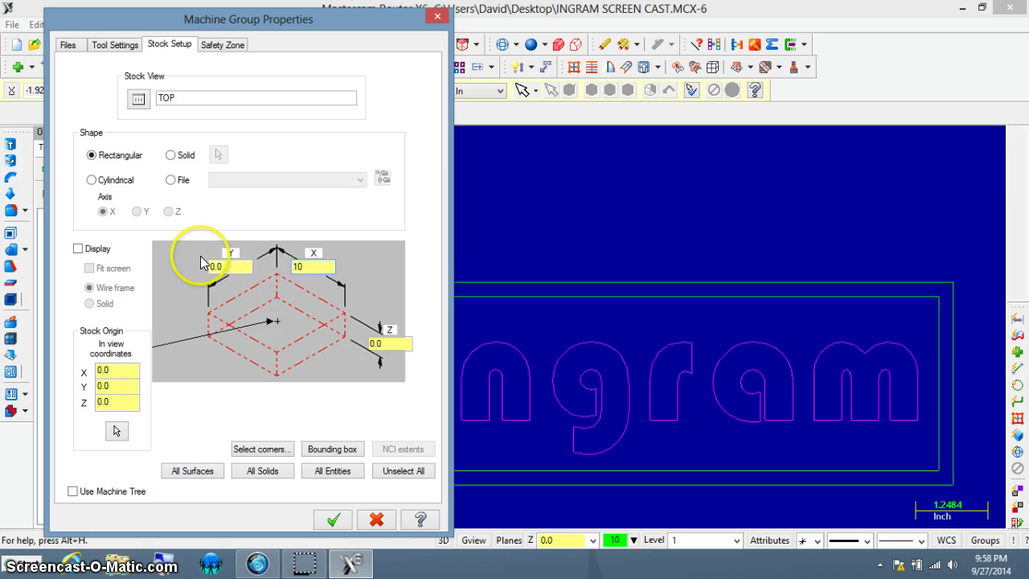
{"action": "left_click", "coordinate": [233, 265]}
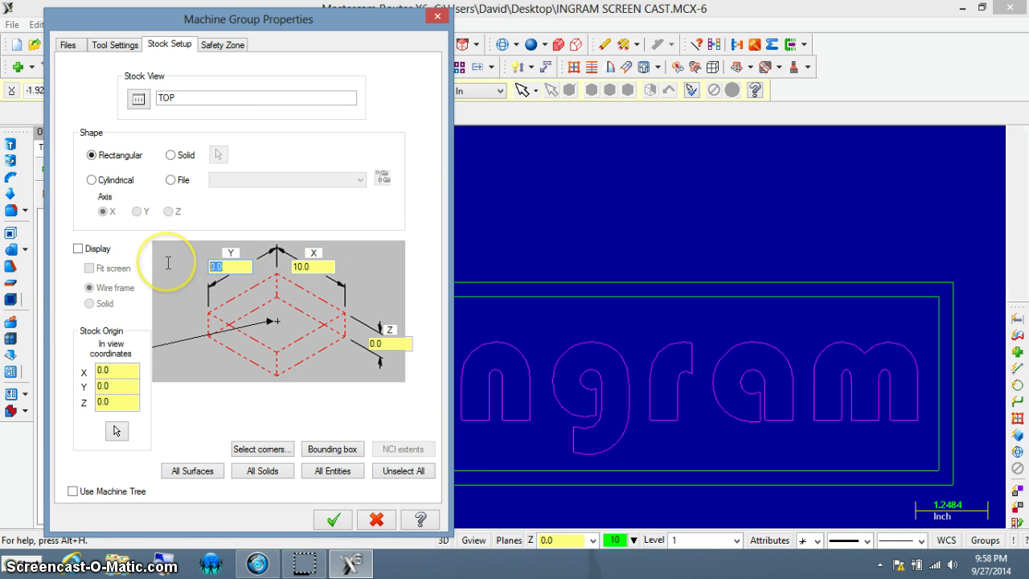
{"action": "type", "text": "3.5"}
{"action": "left_click", "coordinate": [389, 343]}
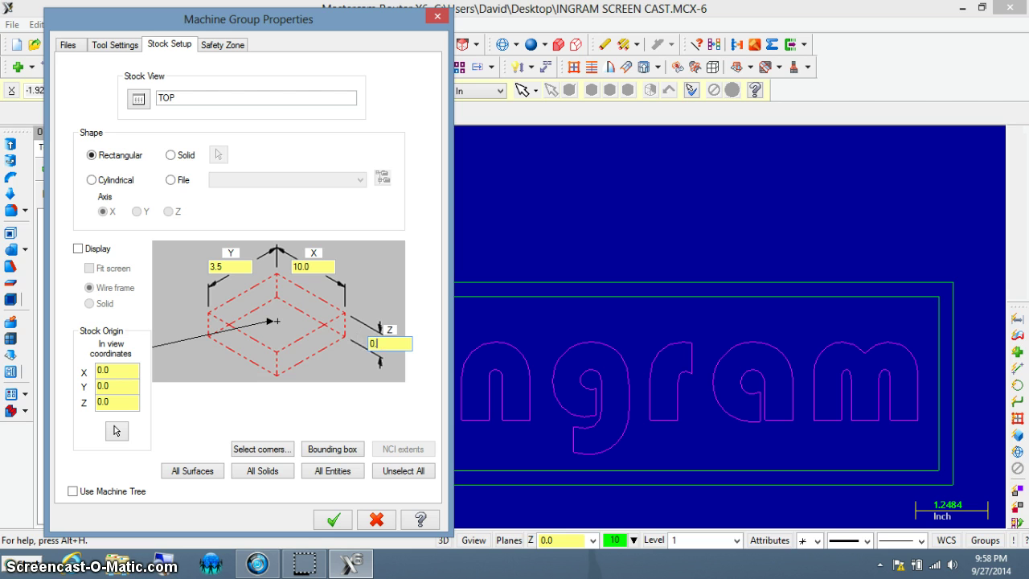
{"action": "left_click", "coordinate": [374, 341]}
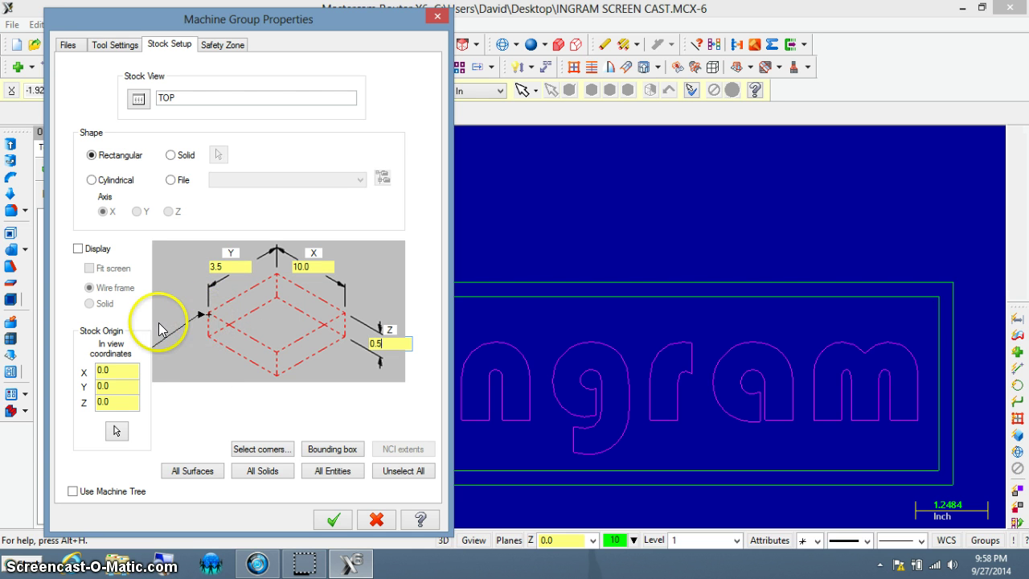
{"action": "left_click", "coordinate": [78, 250]}
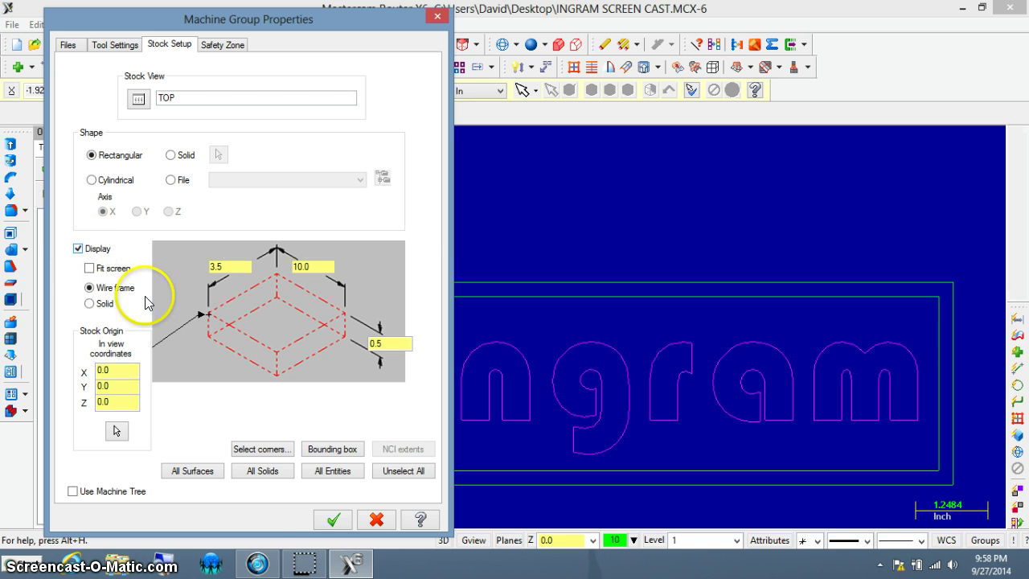
{"action": "left_click", "coordinate": [333, 520]}
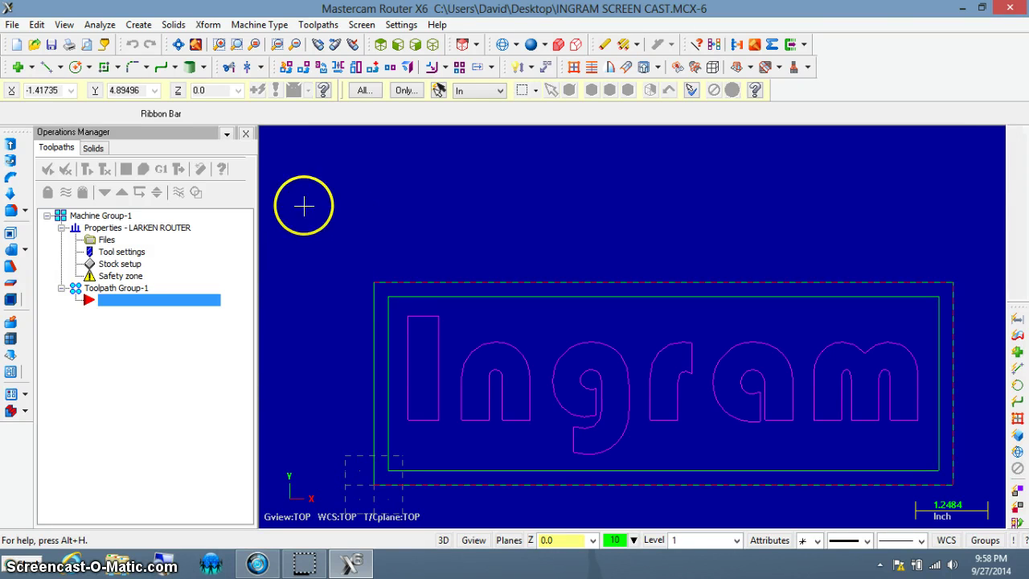
Step: Orbit and zoom to view the Ingram lettering and stock outline tilted in 3D
{"action": "scroll", "coordinate": [346, 219], "scroll_direction": "down", "scroll_amount": 1}
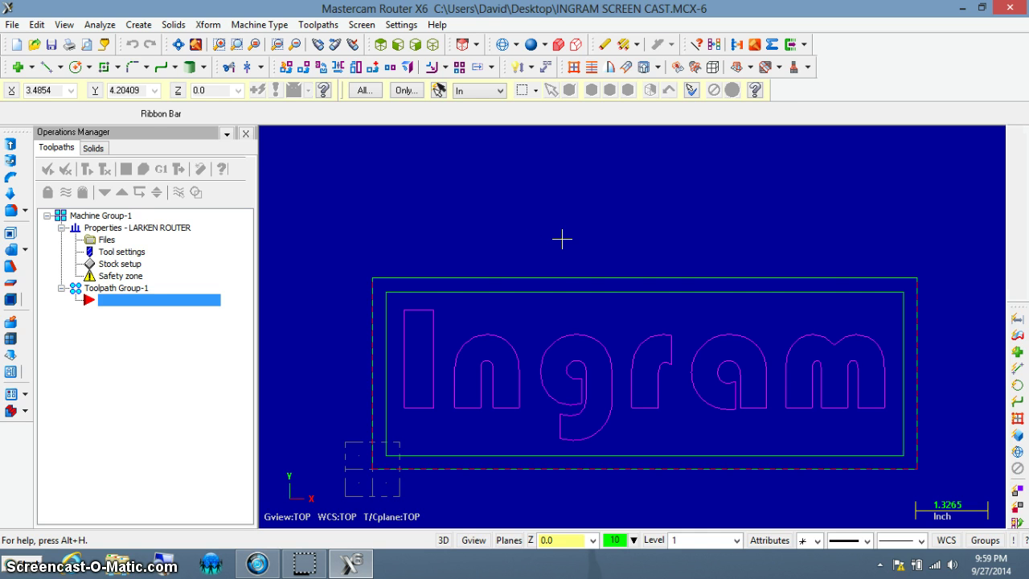
{"action": "middle_click_drag", "start_coordinate": [561, 238], "coordinate": [634, 193]}
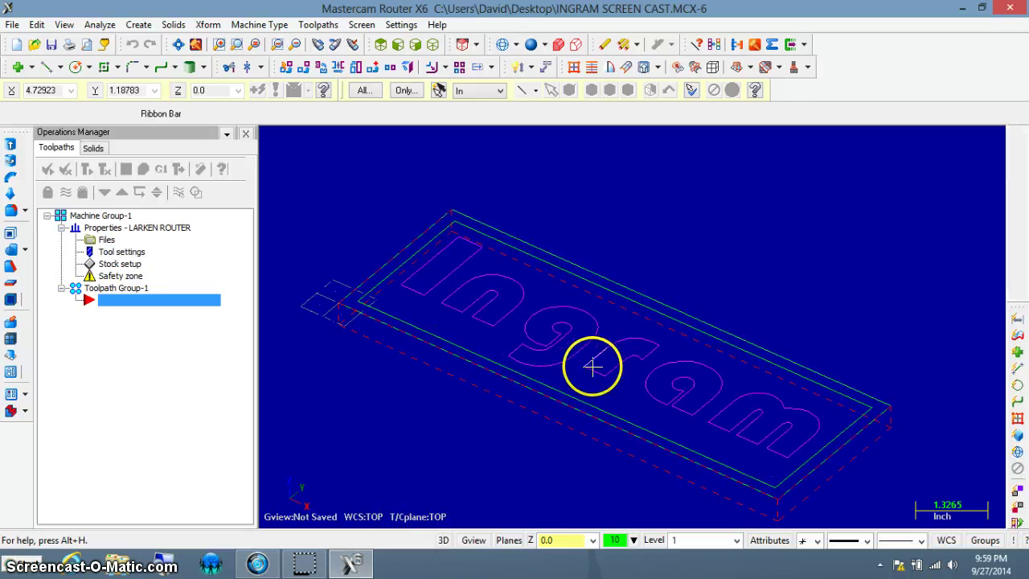
{"action": "scroll", "coordinate": [609, 371], "scroll_direction": "up", "scroll_amount": 5}
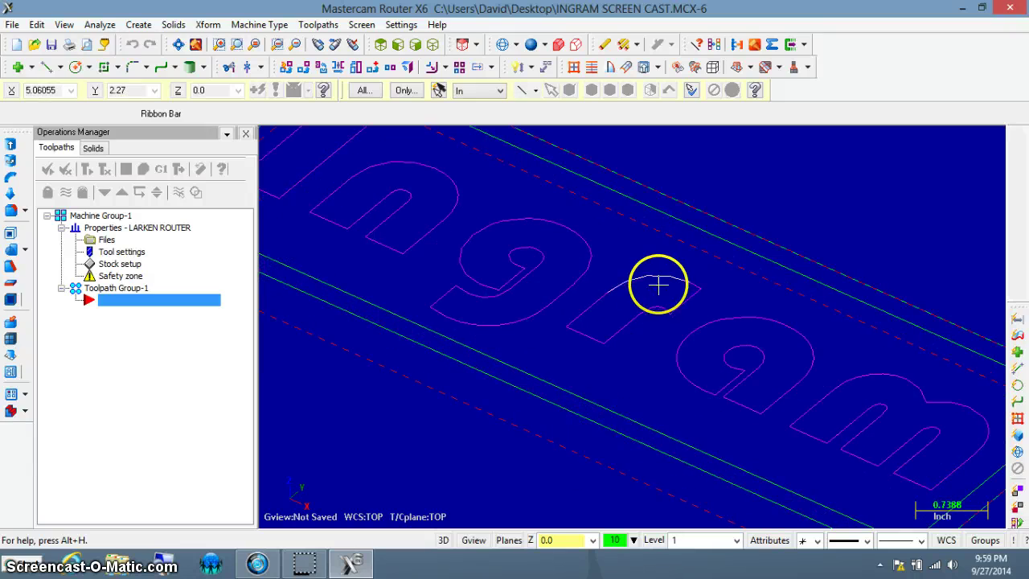
{"action": "scroll", "coordinate": [658, 291], "scroll_direction": "down", "scroll_amount": 3}
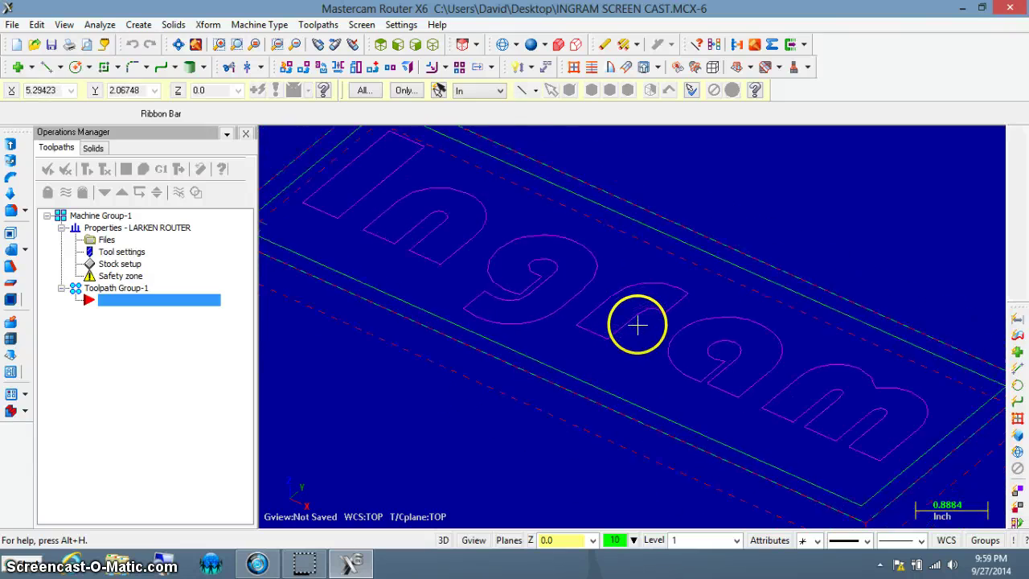
{"action": "scroll", "coordinate": [634, 324], "scroll_direction": "down", "scroll_amount": 2}
{"action": "scroll", "coordinate": [627, 321], "scroll_direction": "up", "scroll_amount": 2}
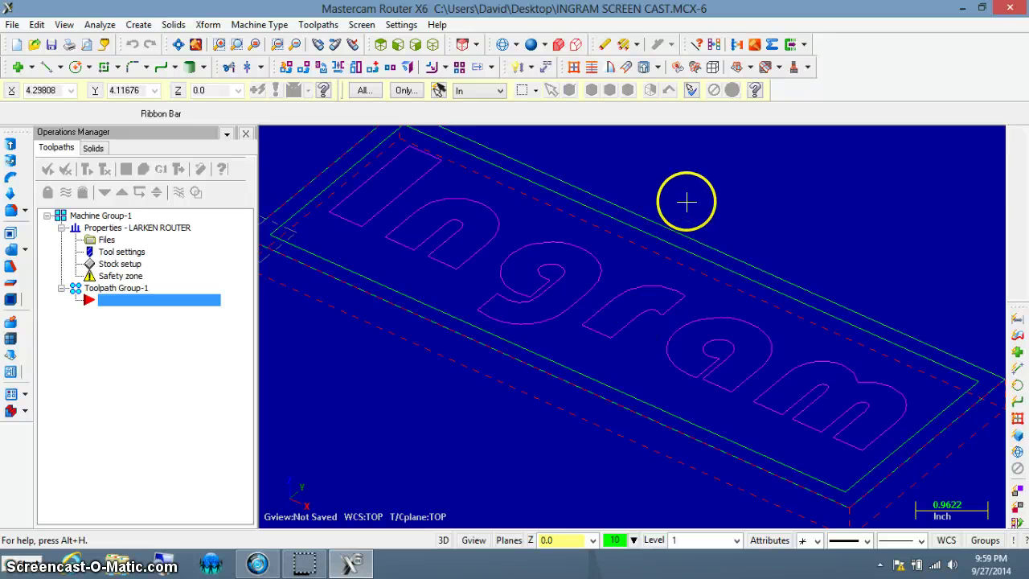
{"action": "middle_click_drag", "start_coordinate": [687, 196], "coordinate": [656, 211]}
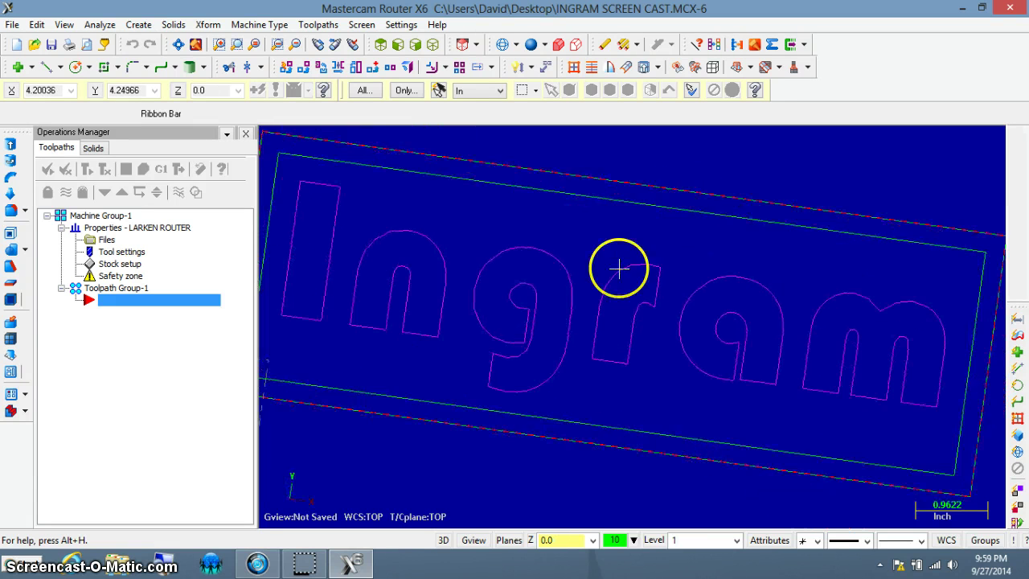
{"action": "middle_click_drag", "start_coordinate": [612, 278], "coordinate": [526, 164]}
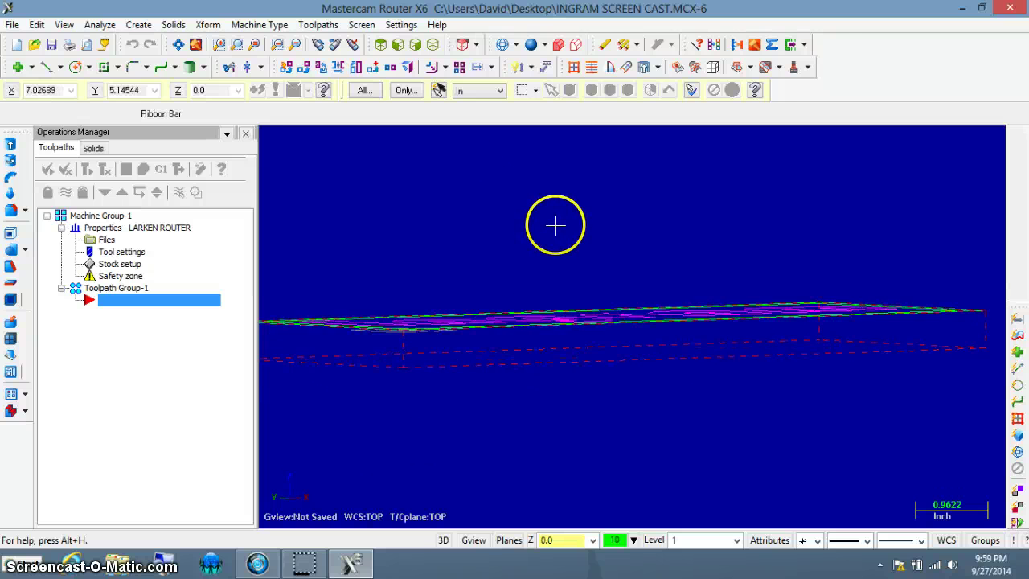
Step: Return to the Top (WCS) view and zoom so the whole part fits
{"action": "middle_click_drag", "start_coordinate": [558, 240], "coordinate": [555, 229]}
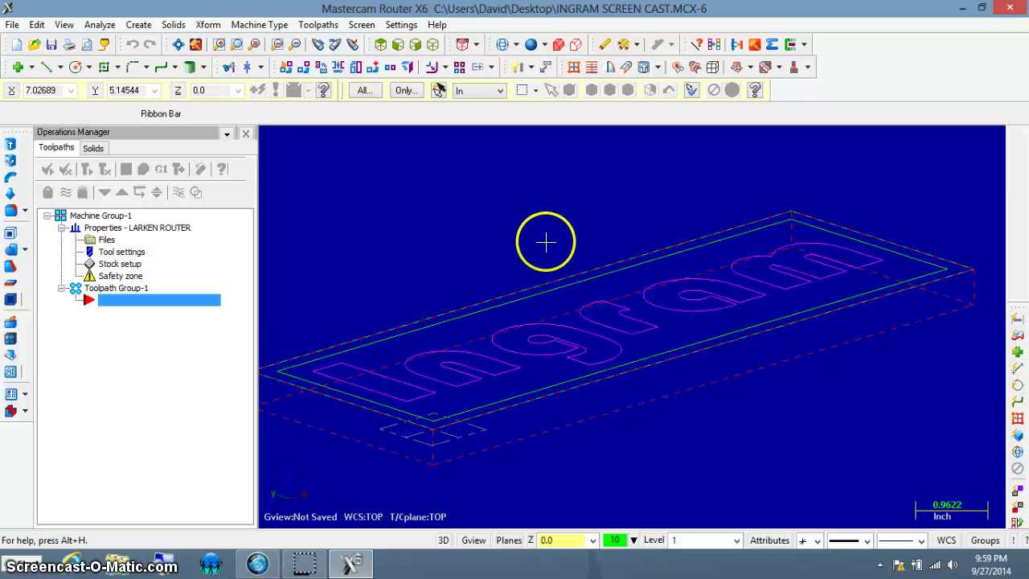
{"action": "middle_click_drag", "start_coordinate": [487, 214], "coordinate": [593, 262]}
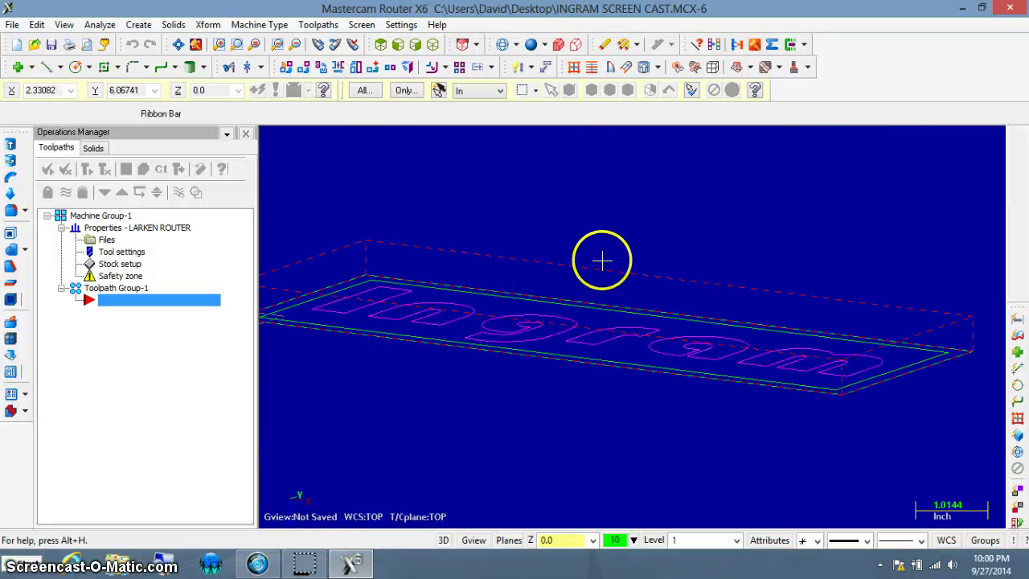
{"action": "left_click", "coordinate": [381, 46]}
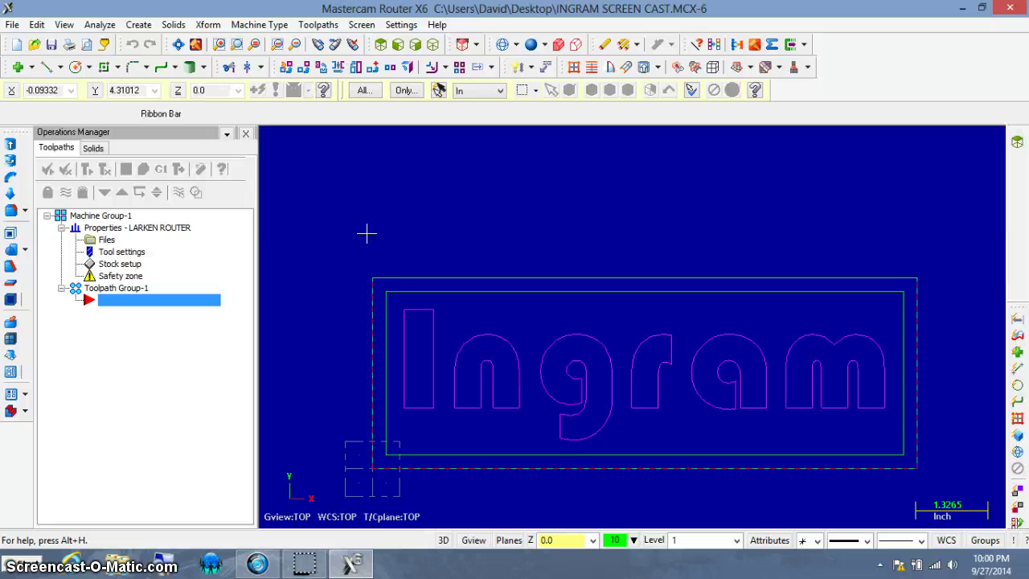
{"action": "scroll", "coordinate": [636, 408], "scroll_direction": "up", "scroll_amount": 4}
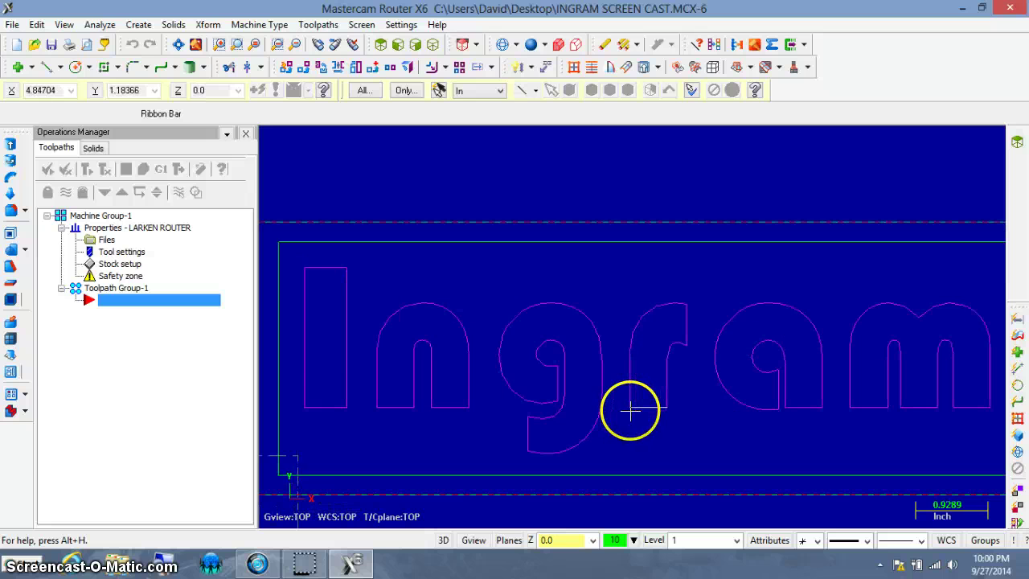
{"action": "scroll", "coordinate": [629, 410], "scroll_direction": "down", "scroll_amount": 4}
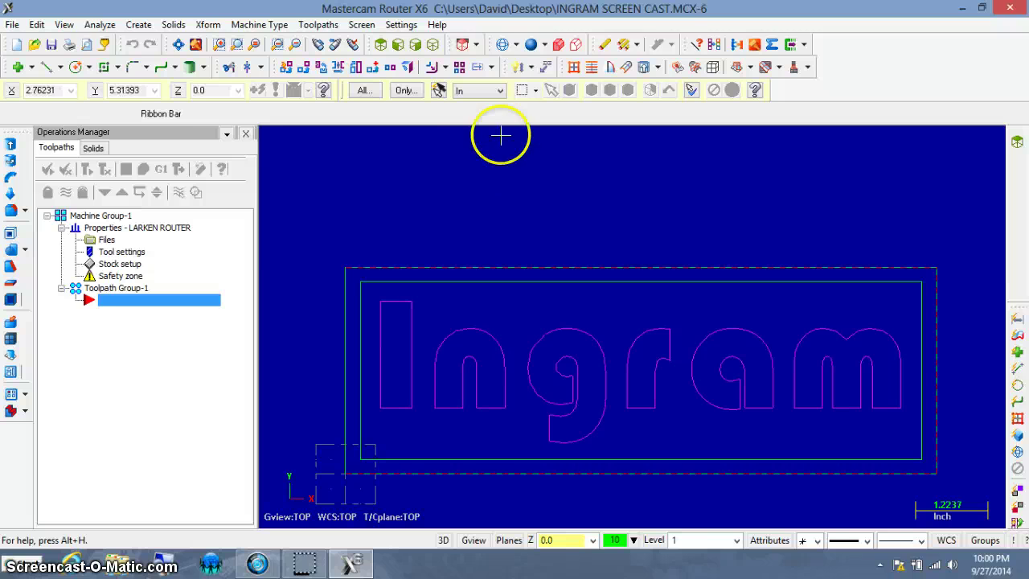
Step: Start an Engraving toolpath with the NC file named Ingram
{"action": "left_click", "coordinate": [317, 24]}
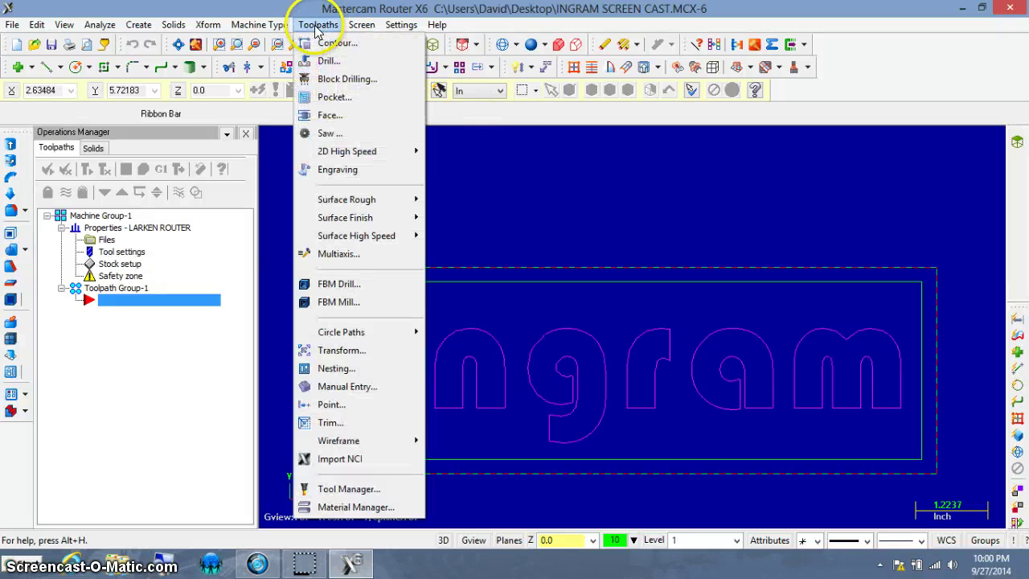
{"action": "left_click", "coordinate": [325, 170]}
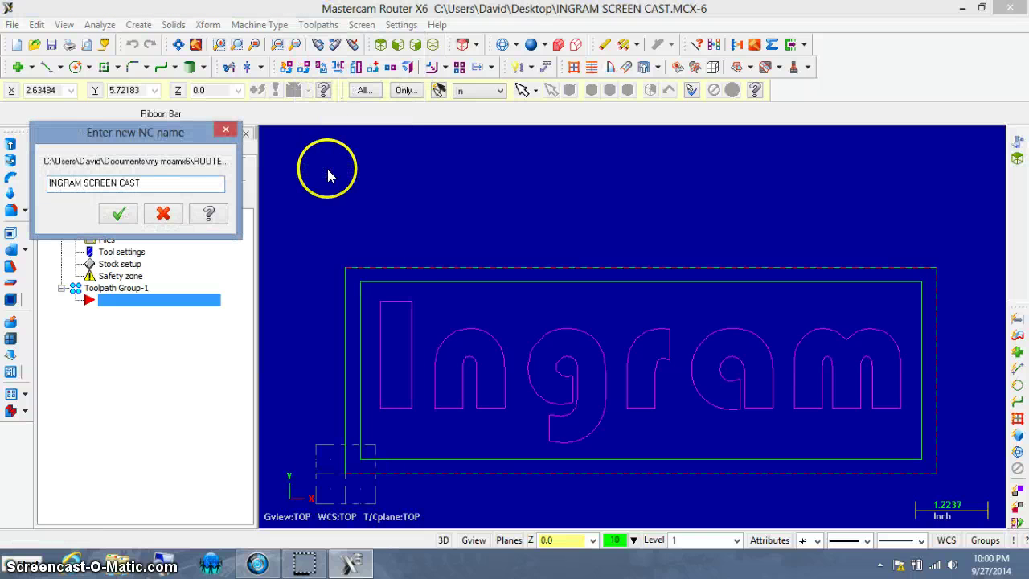
{"action": "left_click_drag", "start_coordinate": [142, 182], "coordinate": [37, 180]}
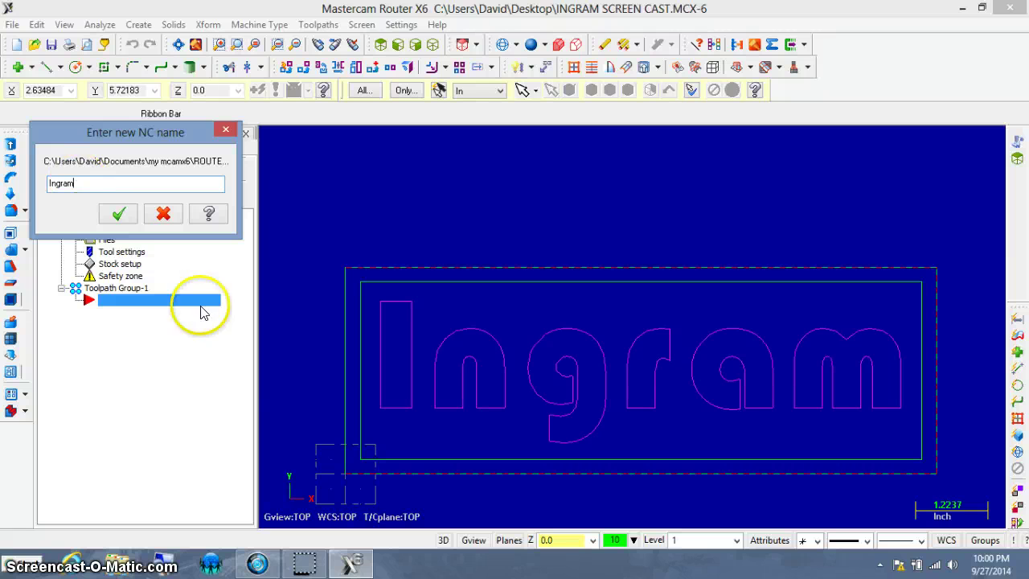
{"action": "left_click", "coordinate": [118, 214]}
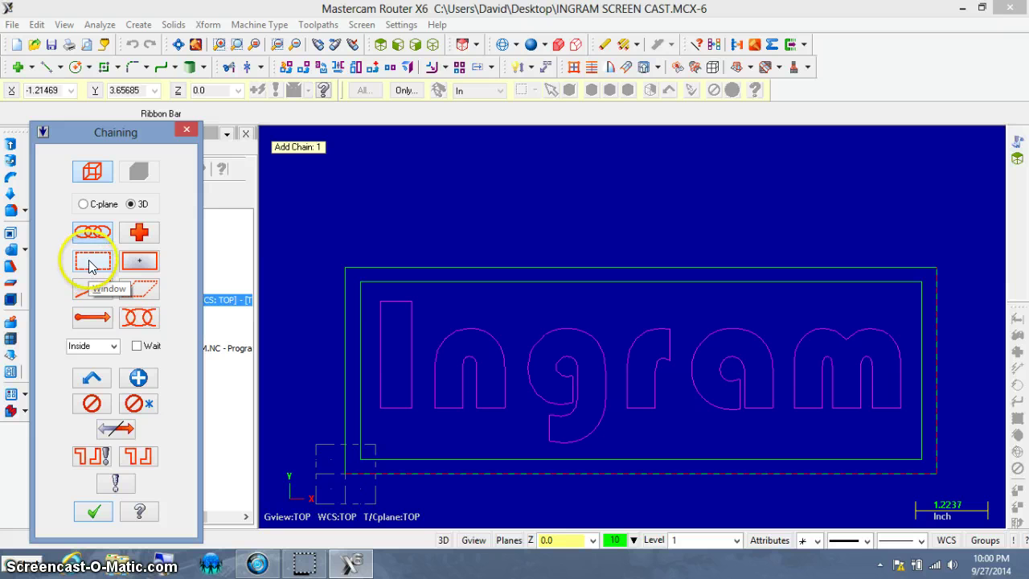
Step: Polygon-chain all six letter outlines, starting at the I
{"action": "left_click", "coordinate": [138, 288]}
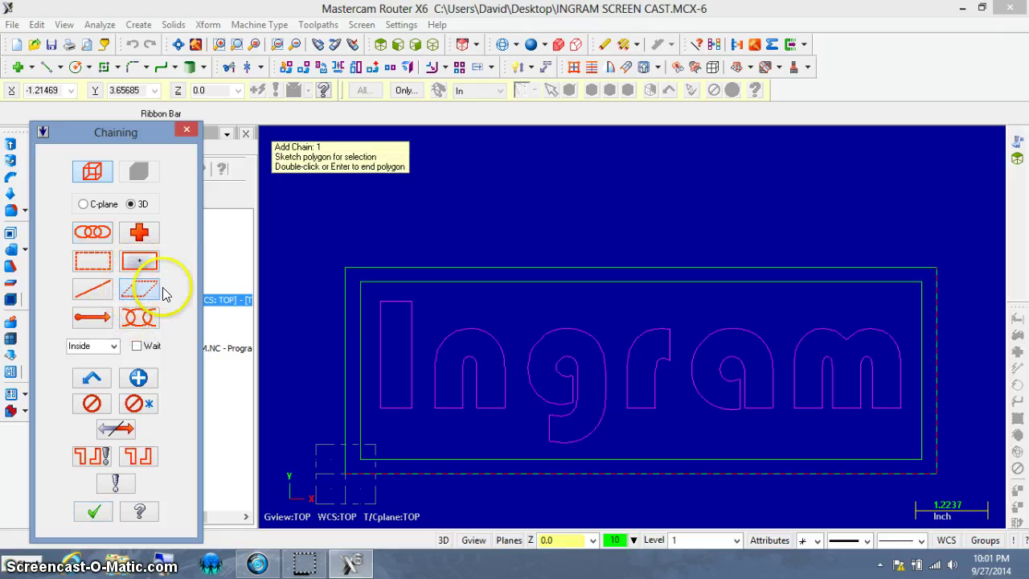
{"action": "left_click", "coordinate": [372, 296]}
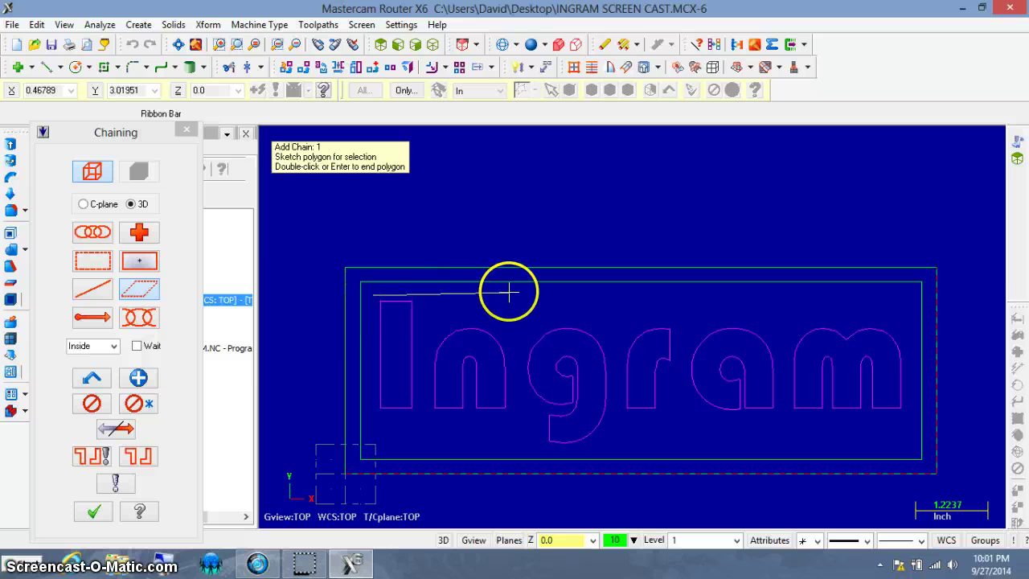
{"action": "left_click", "coordinate": [907, 298]}
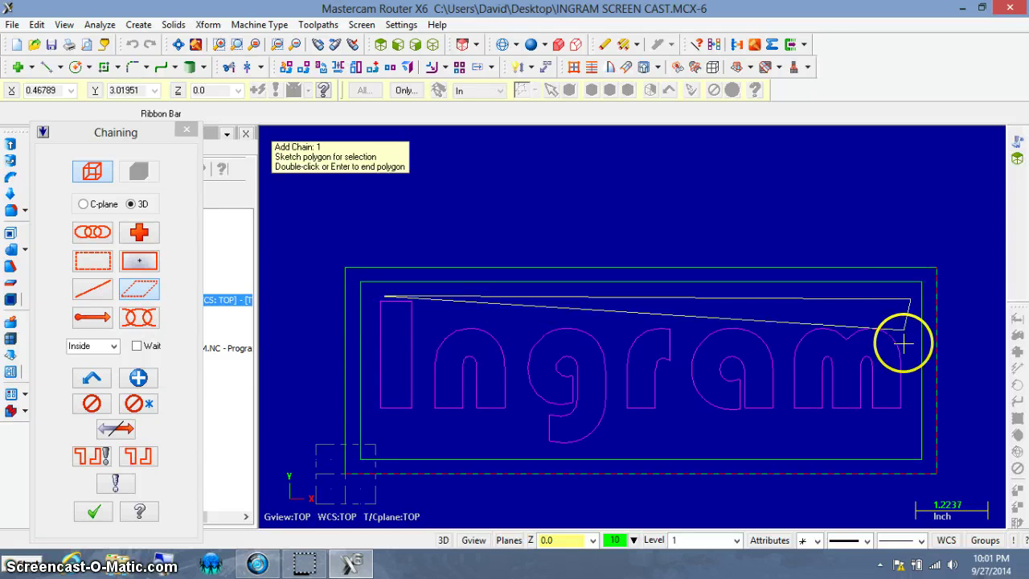
{"action": "left_click", "coordinate": [908, 441]}
{"action": "left_click", "coordinate": [618, 441]}
{"action": "left_click", "coordinate": [535, 454]}
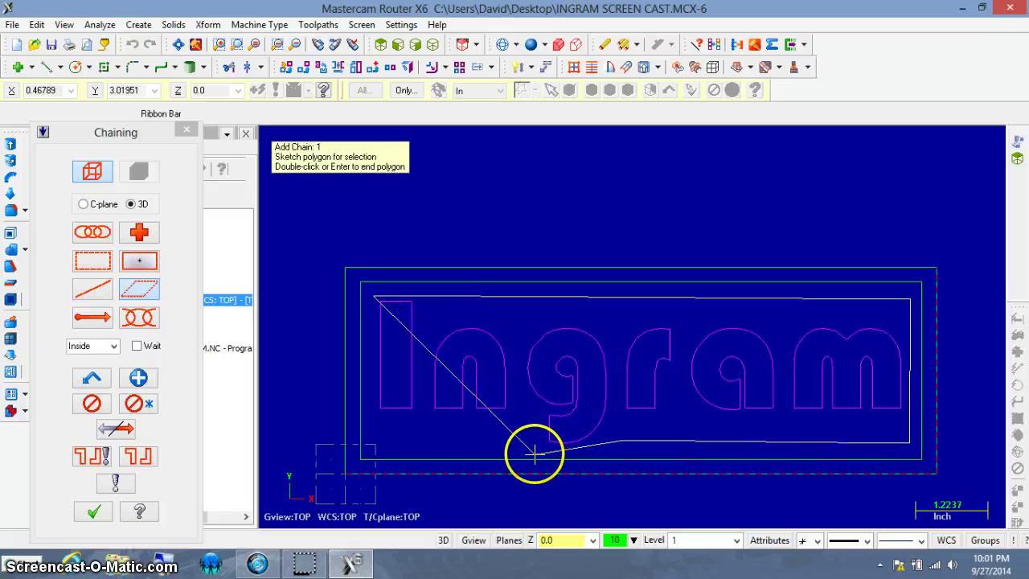
{"action": "left_click", "coordinate": [390, 438]}
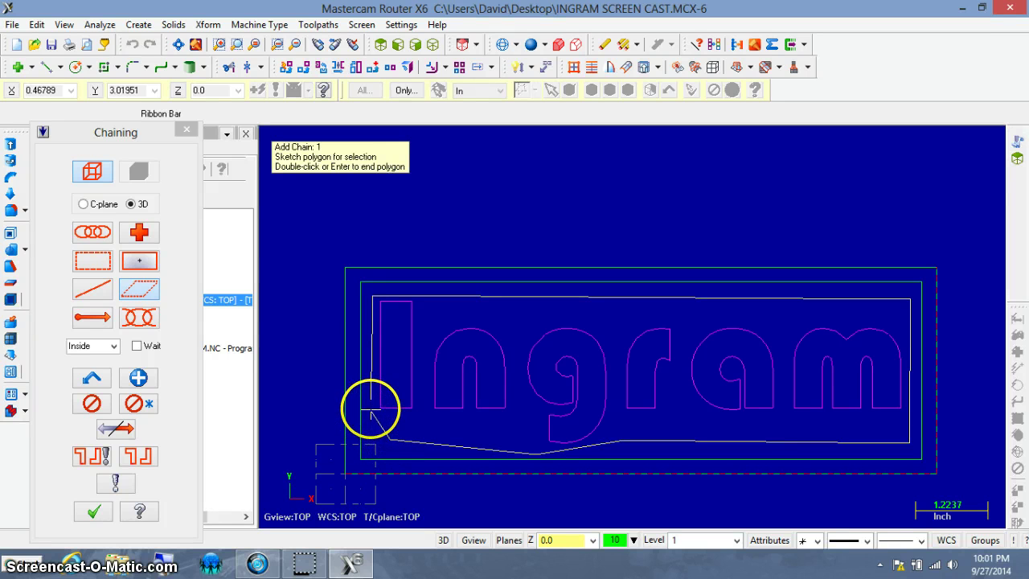
{"action": "double_click", "coordinate": [371, 409]}
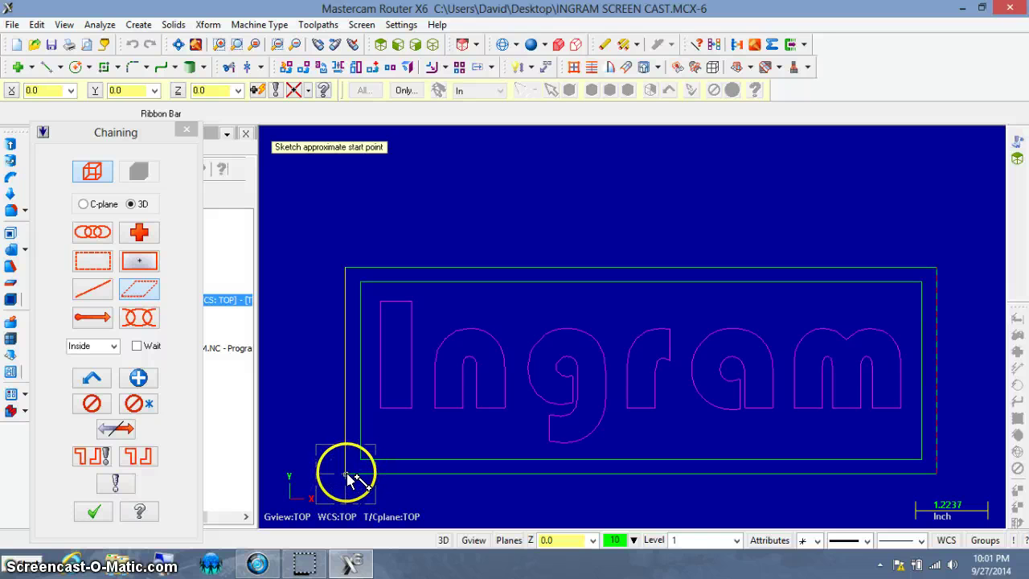
{"action": "left_click", "coordinate": [381, 406]}
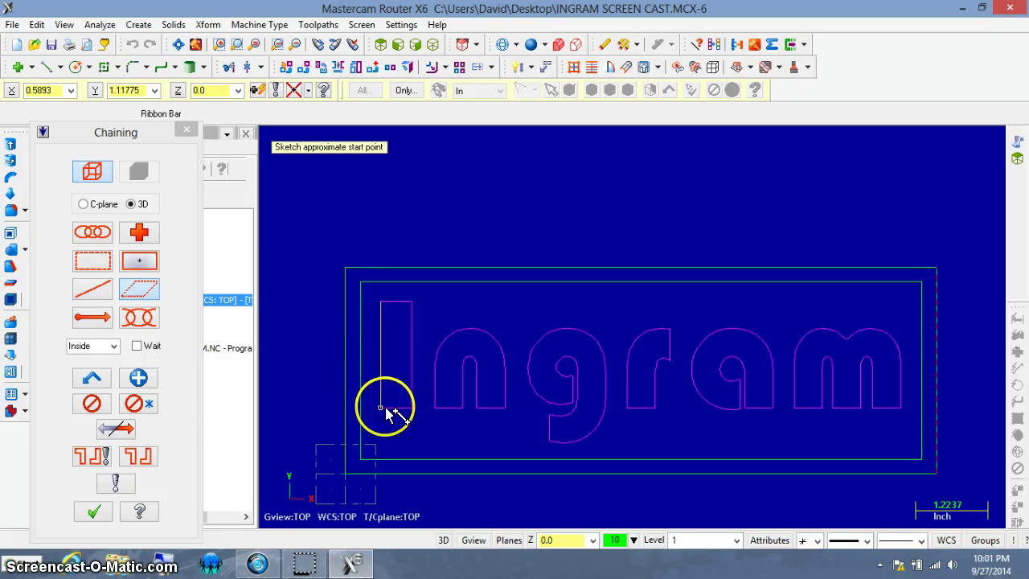
{"action": "left_click", "coordinate": [382, 408]}
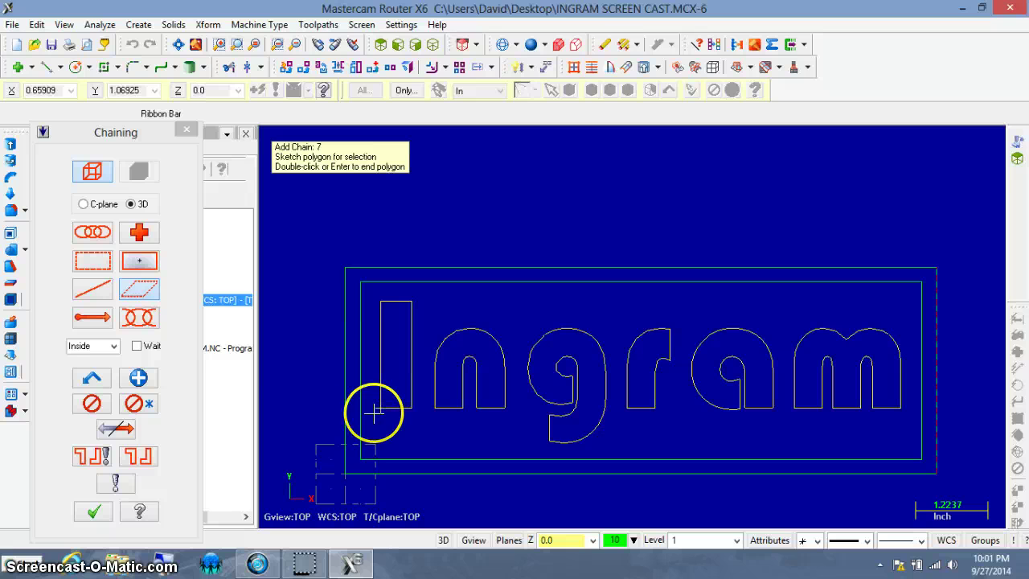
Step: Accept the chains and open the router tool library from Engraving parameters
{"action": "left_click", "coordinate": [88, 513]}
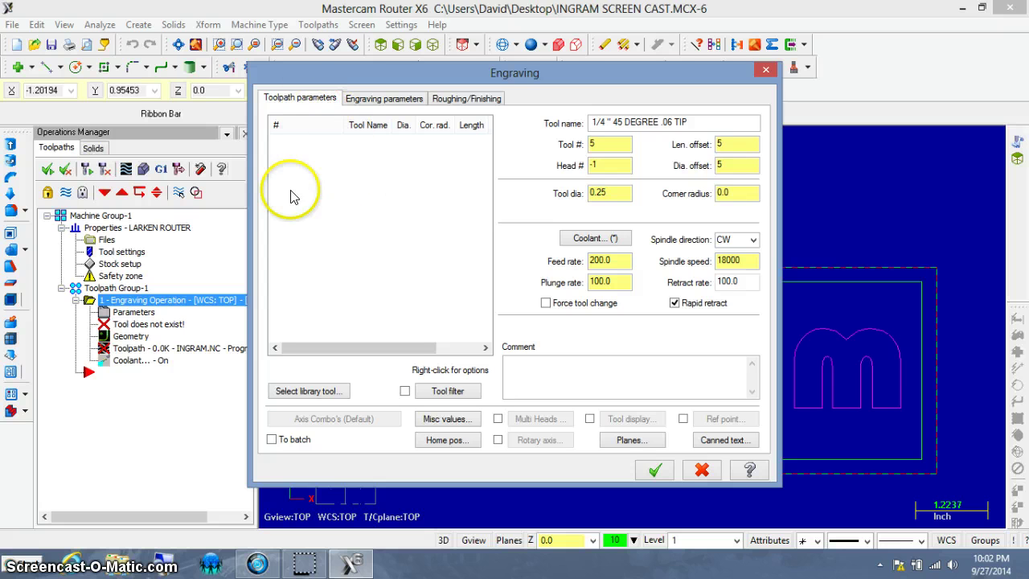
{"action": "left_click", "coordinate": [308, 391]}
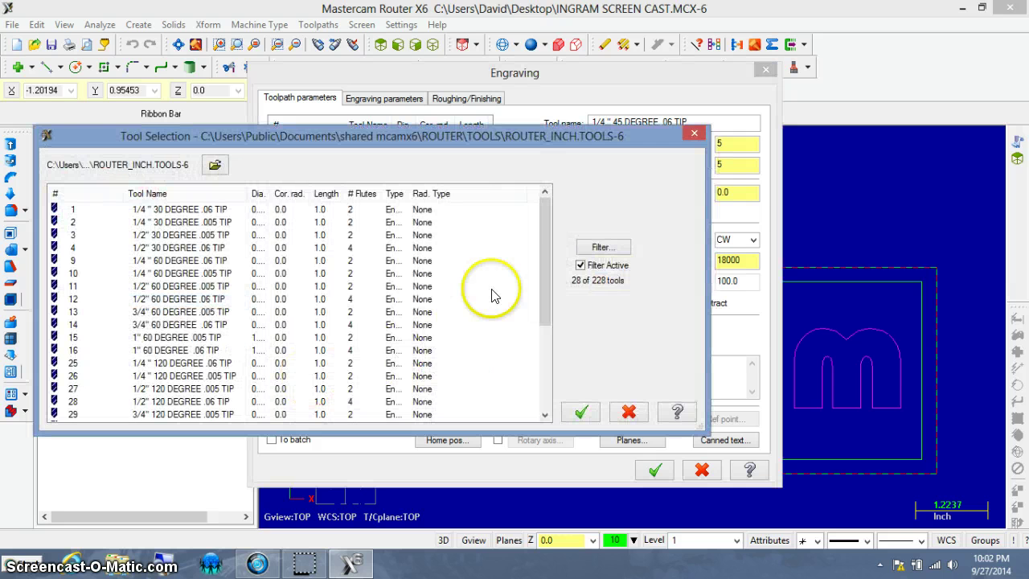
Step: Filter the tool library to show only engraving tools
{"action": "left_click", "coordinate": [611, 248]}
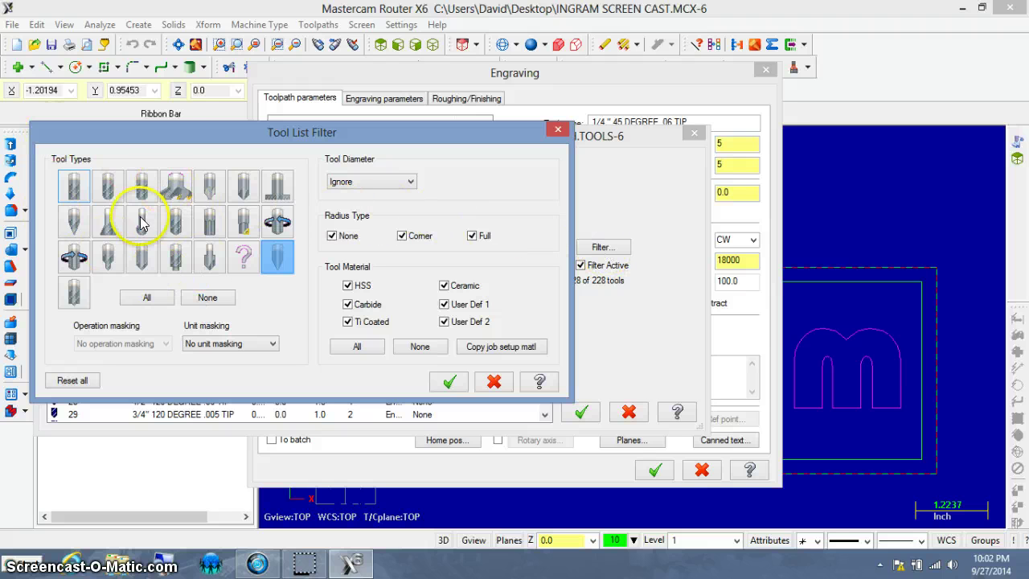
{"action": "left_click", "coordinate": [109, 187]}
{"action": "left_click", "coordinate": [173, 189]}
{"action": "left_click", "coordinate": [108, 217]}
{"action": "left_click", "coordinate": [147, 259]}
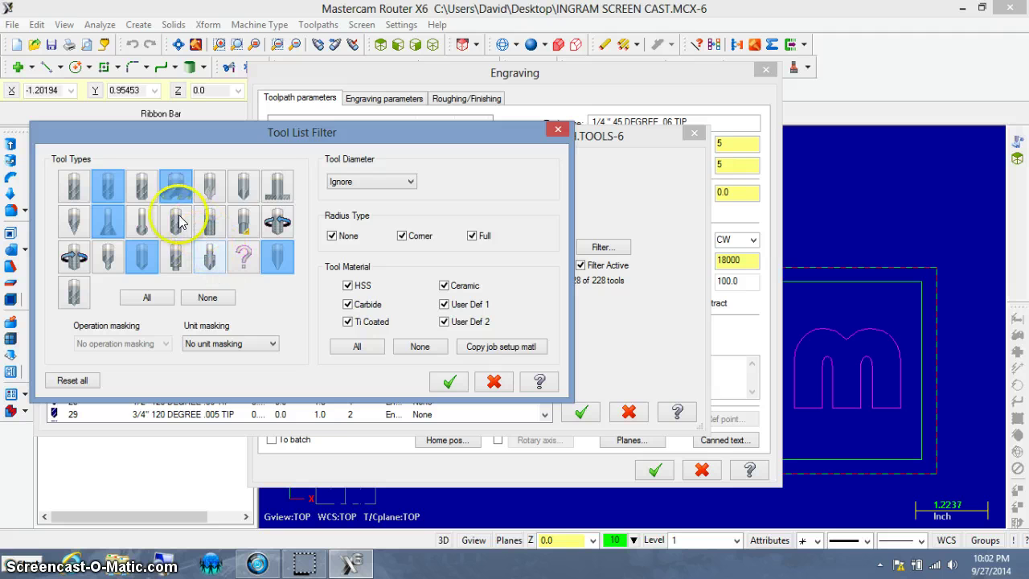
{"action": "left_click", "coordinate": [207, 299]}
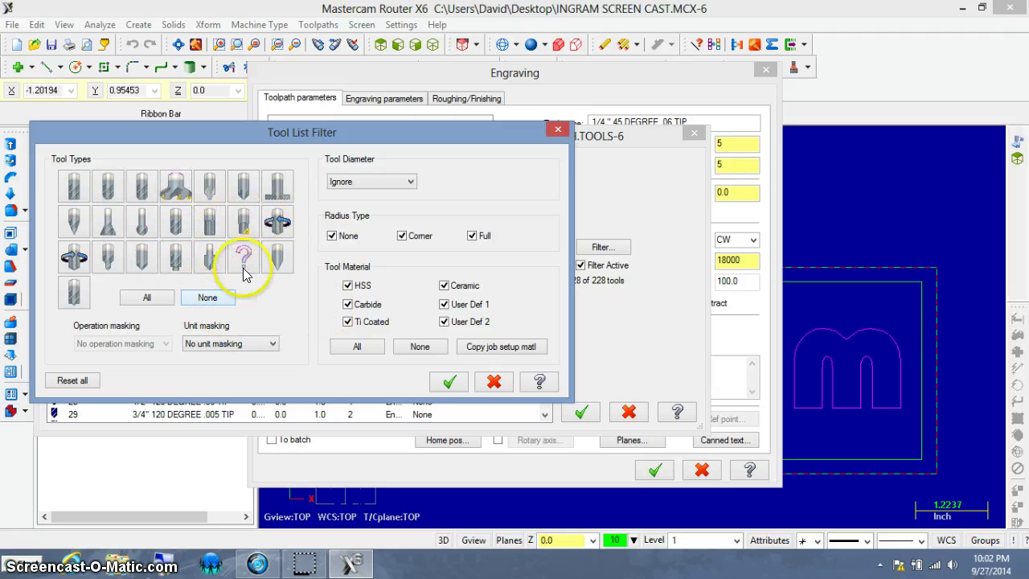
{"action": "left_click", "coordinate": [278, 264]}
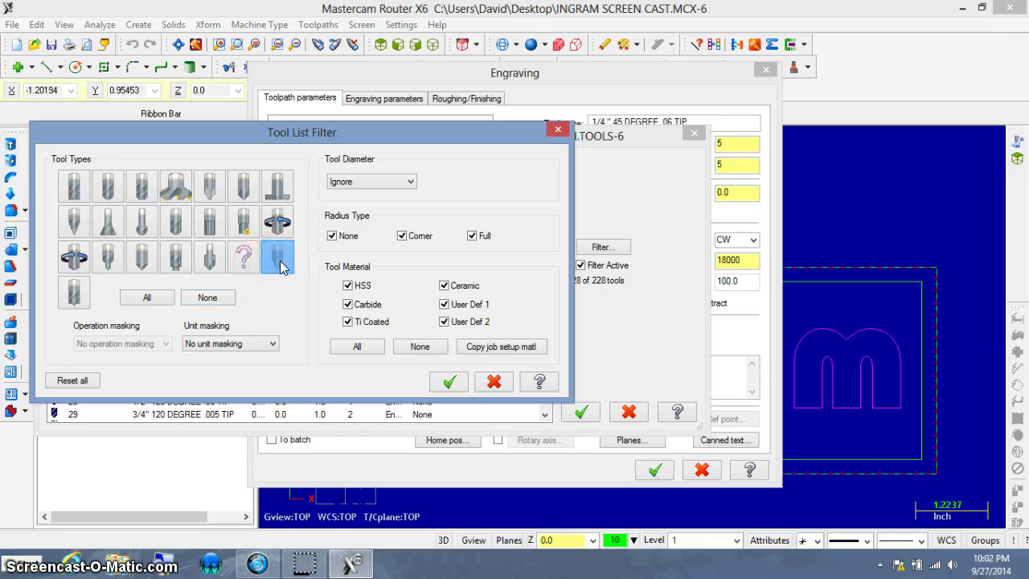
{"action": "left_click", "coordinate": [441, 380]}
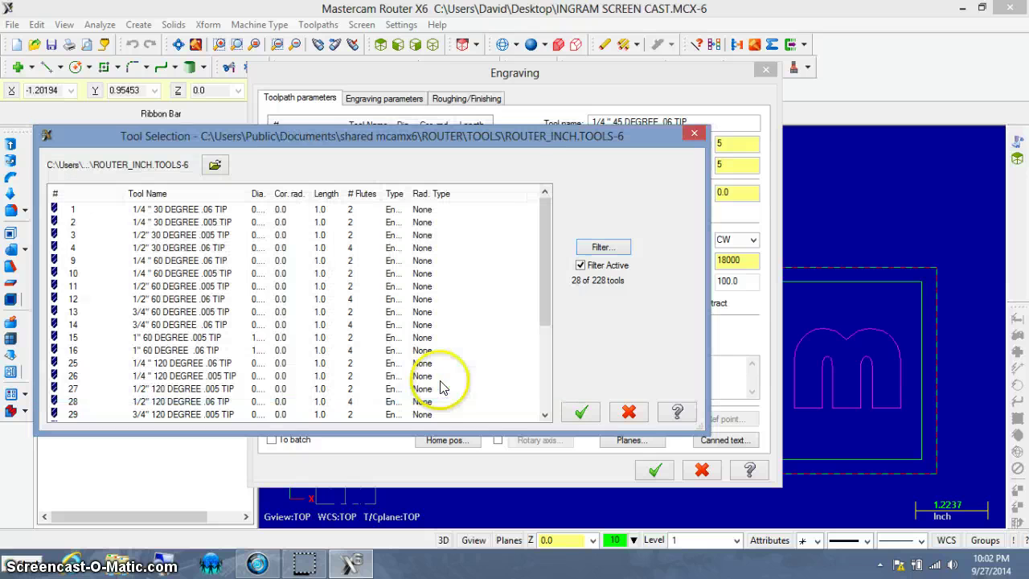
Step: Load the 1/4" 60 DEGREE .005 TIP cutter as tool 1
{"action": "left_click", "coordinate": [493, 306]}
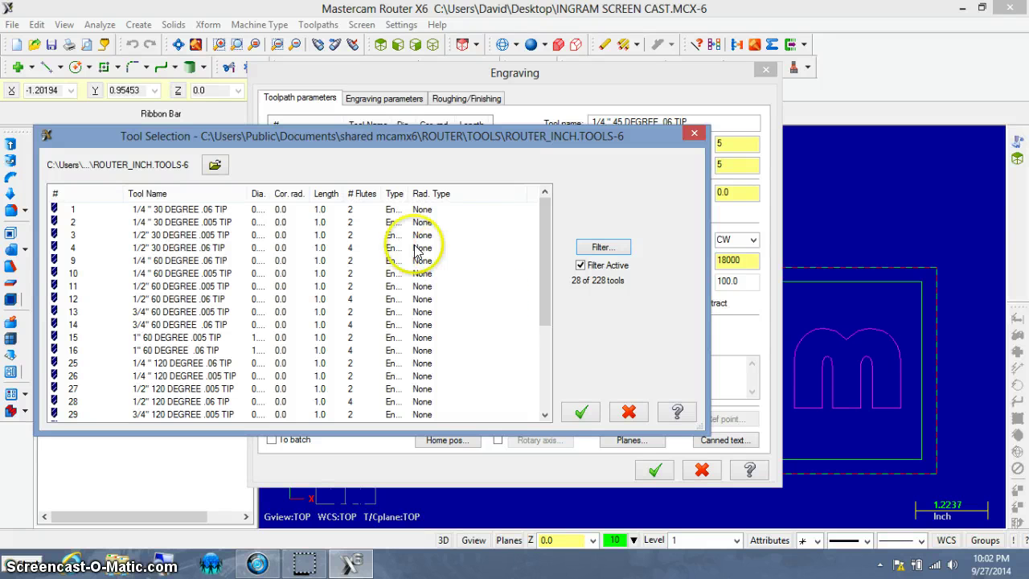
{"action": "left_click", "coordinate": [91, 277]}
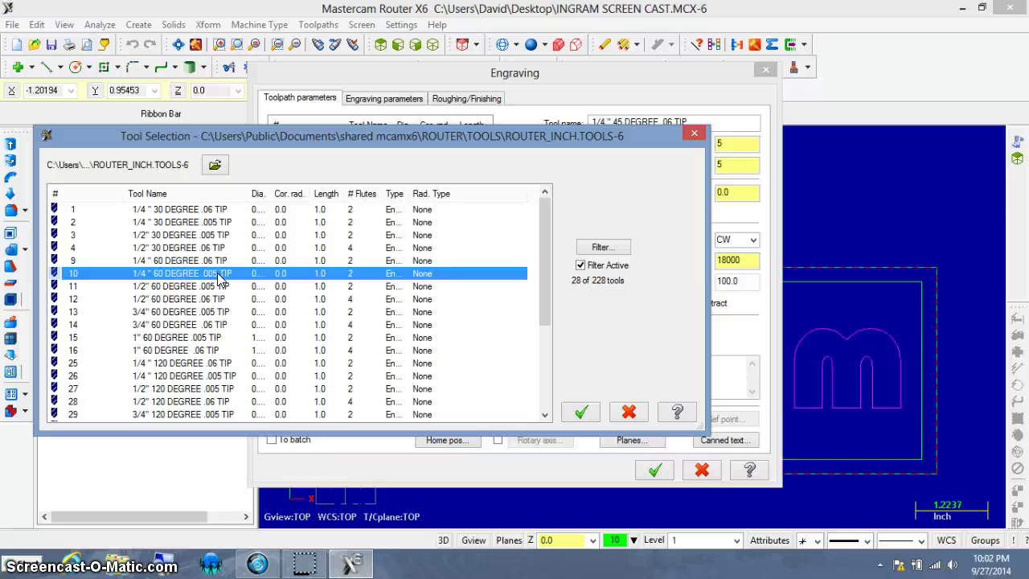
{"action": "left_click", "coordinate": [220, 277]}
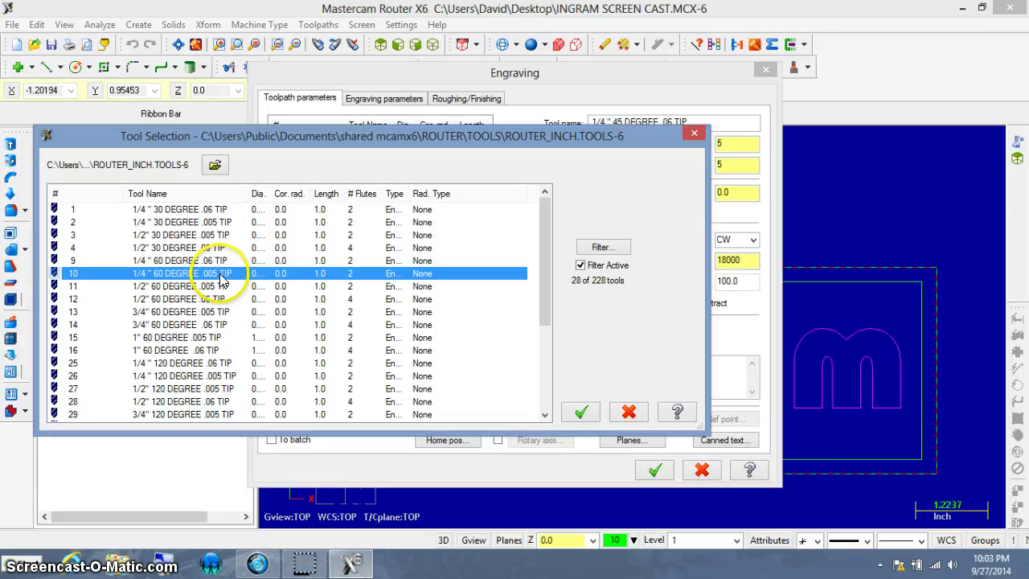
{"action": "left_click", "coordinate": [581, 413]}
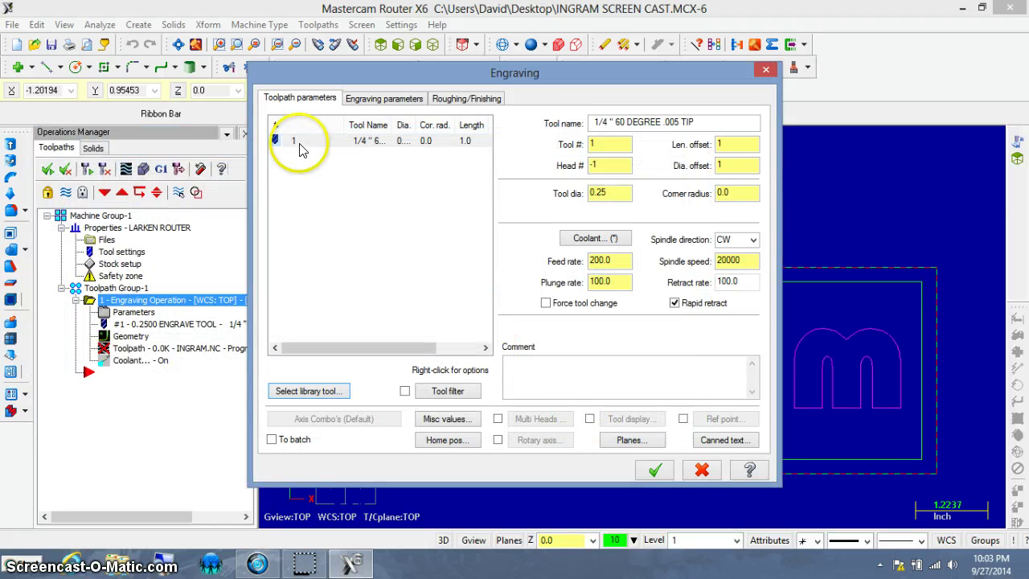
Step: Redefine tool 1 with 0.25 shank diameter and 0.5 outside diameter
{"action": "double_click", "coordinate": [365, 147]}
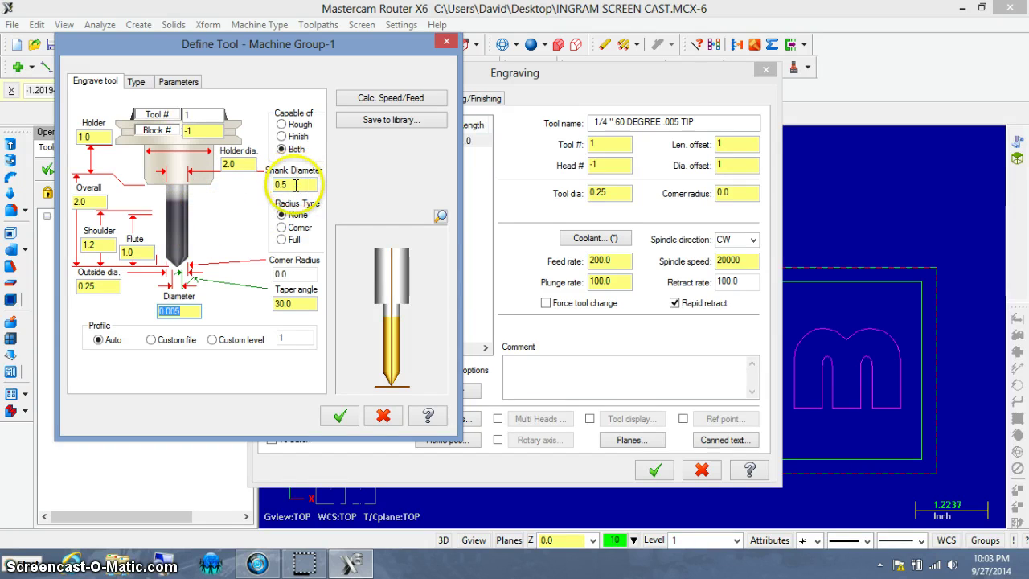
{"action": "left_click_drag", "start_coordinate": [297, 183], "coordinate": [231, 173]}
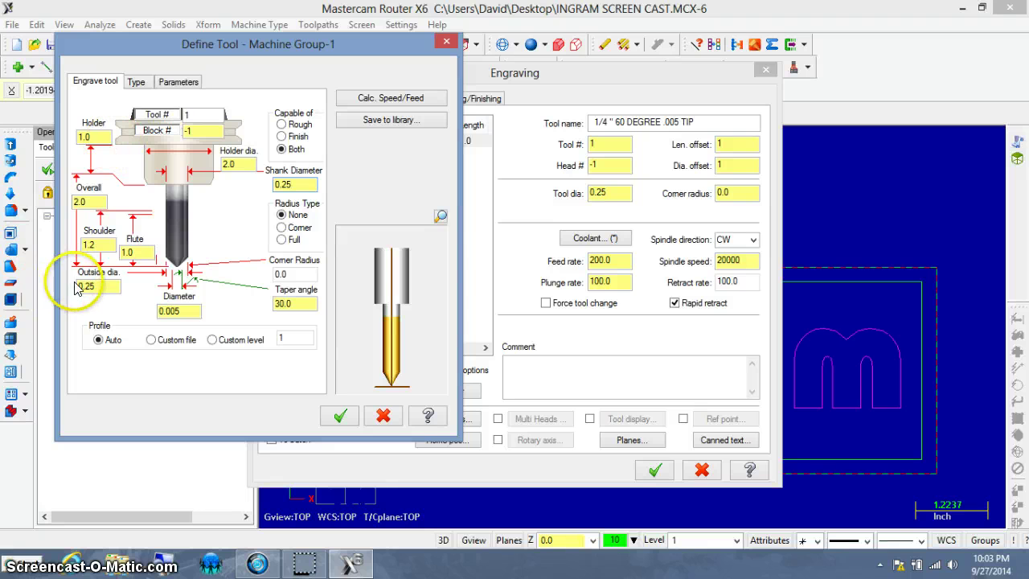
{"action": "left_click_drag", "start_coordinate": [99, 286], "coordinate": [46, 277]}
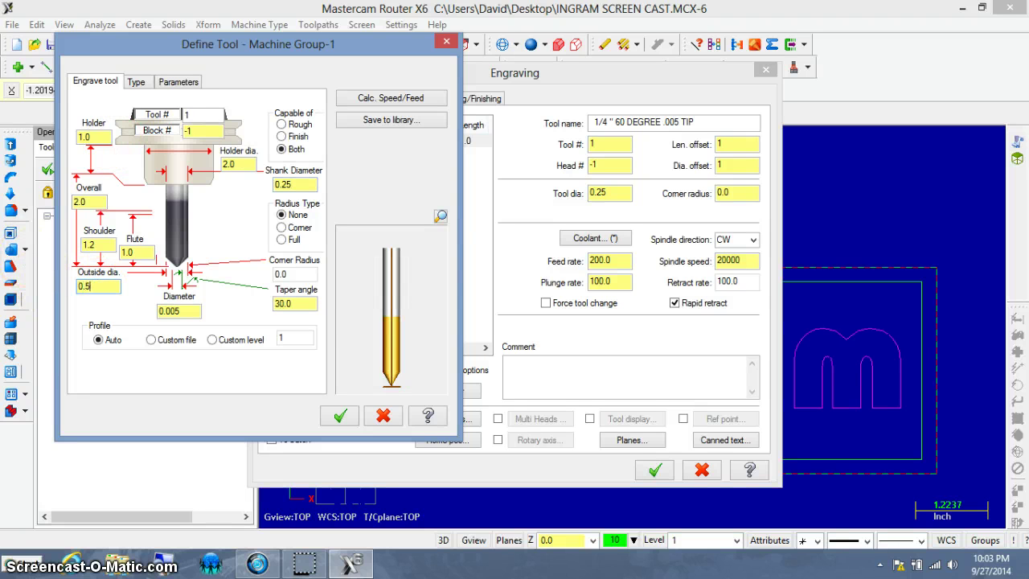
{"action": "key", "text": "Return"}
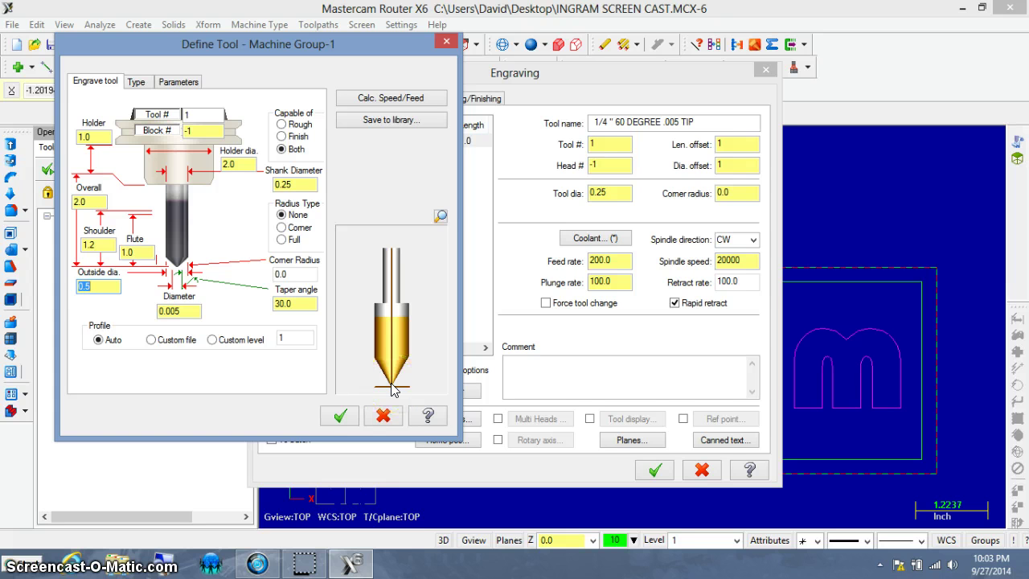
{"action": "left_click", "coordinate": [338, 416]}
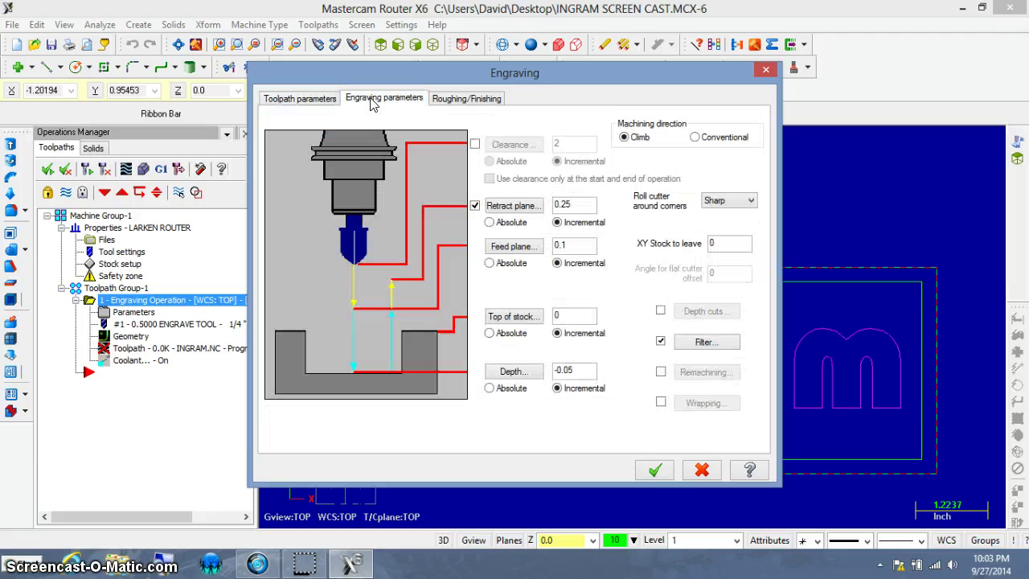
Step: Keep the engraving depth at -0.05 and regenerate the 23.8K Ingram outline toolpath
{"action": "left_click", "coordinate": [361, 120]}
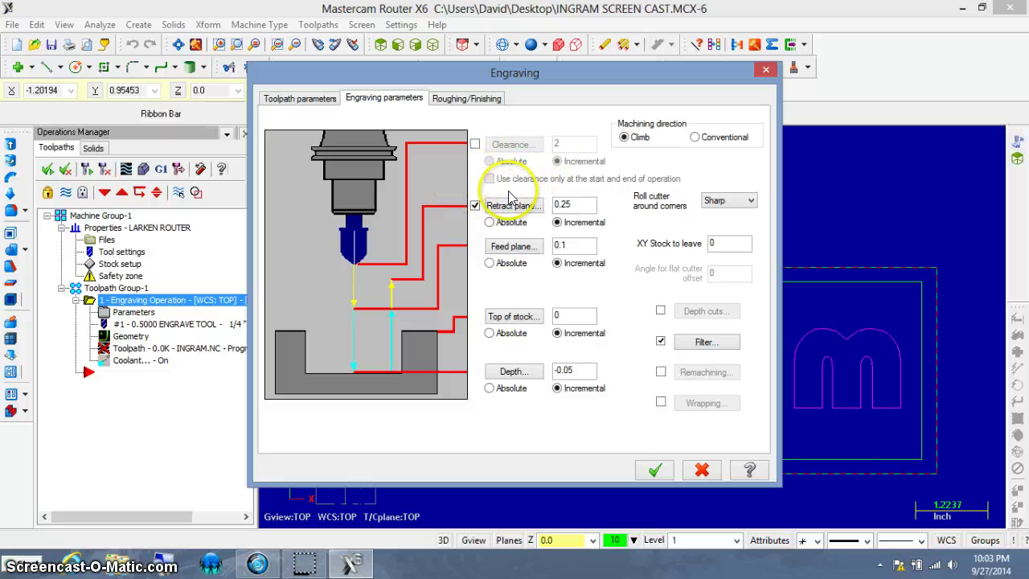
{"action": "left_click", "coordinate": [586, 371]}
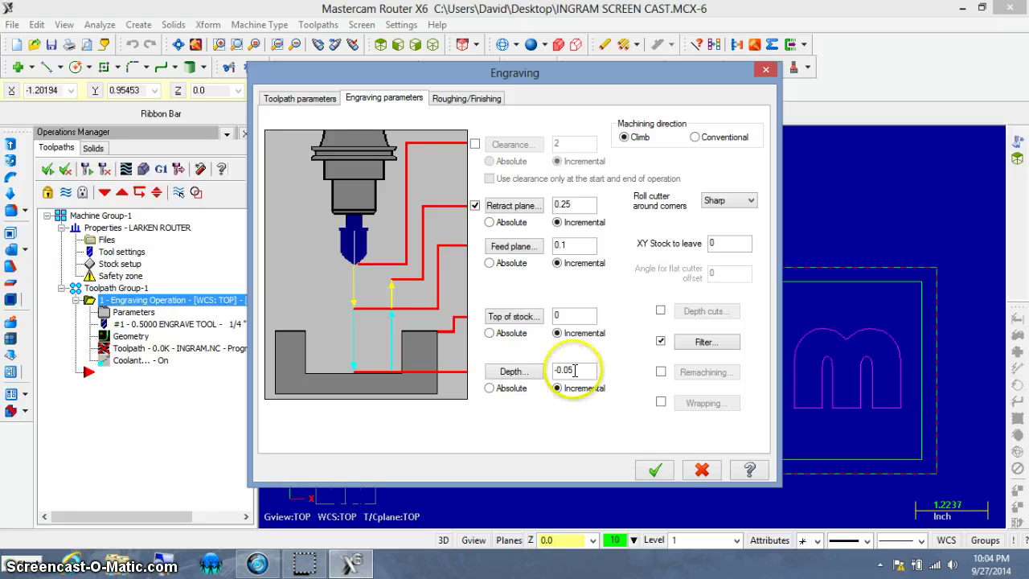
{"action": "double_click", "coordinate": [569, 369]}
{"action": "left_click", "coordinate": [570, 369]}
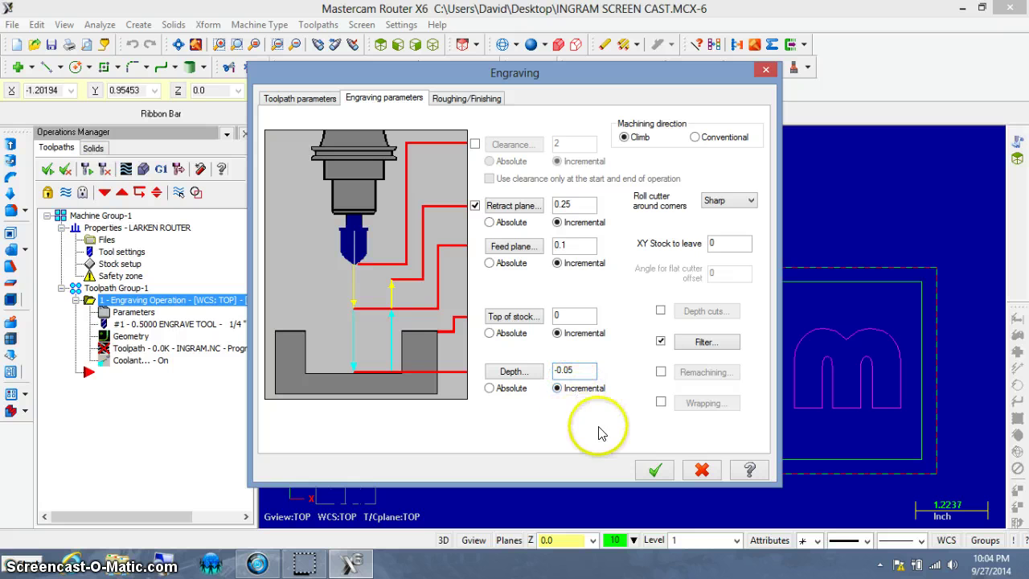
{"action": "left_click", "coordinate": [656, 470]}
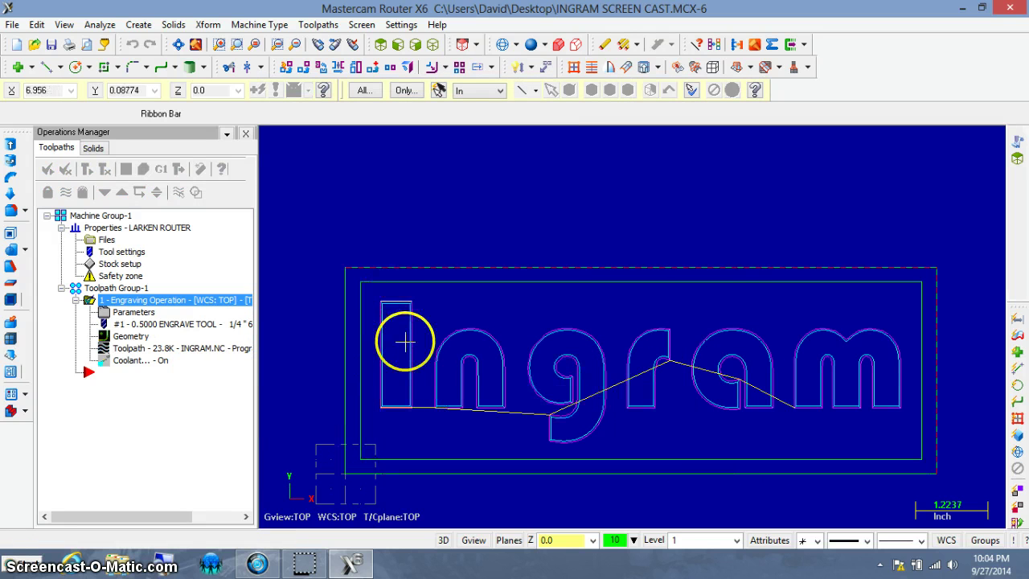
{"action": "scroll", "coordinate": [560, 392], "scroll_direction": "up", "scroll_amount": 2}
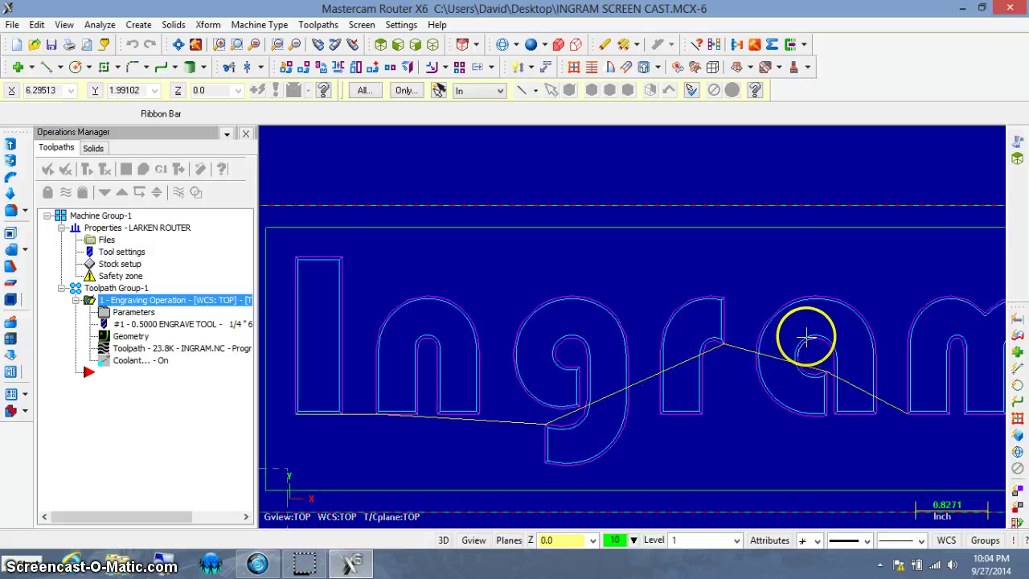
{"action": "middle_click_drag", "start_coordinate": [742, 422], "coordinate": [719, 349]}
{"action": "scroll", "coordinate": [719, 349], "scroll_direction": "up", "scroll_amount": 4}
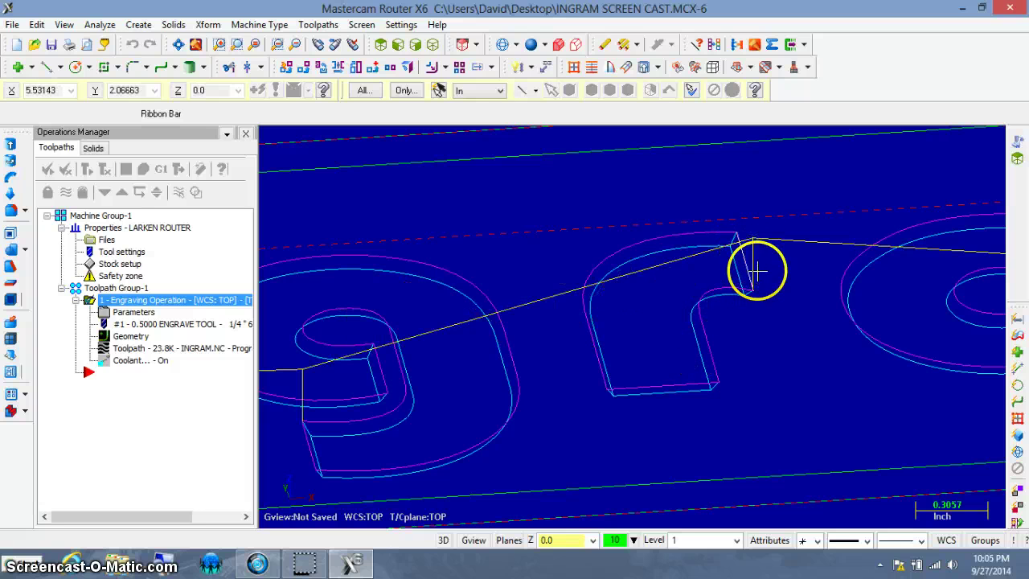
{"action": "scroll", "coordinate": [811, 388], "scroll_direction": "down", "scroll_amount": 4}
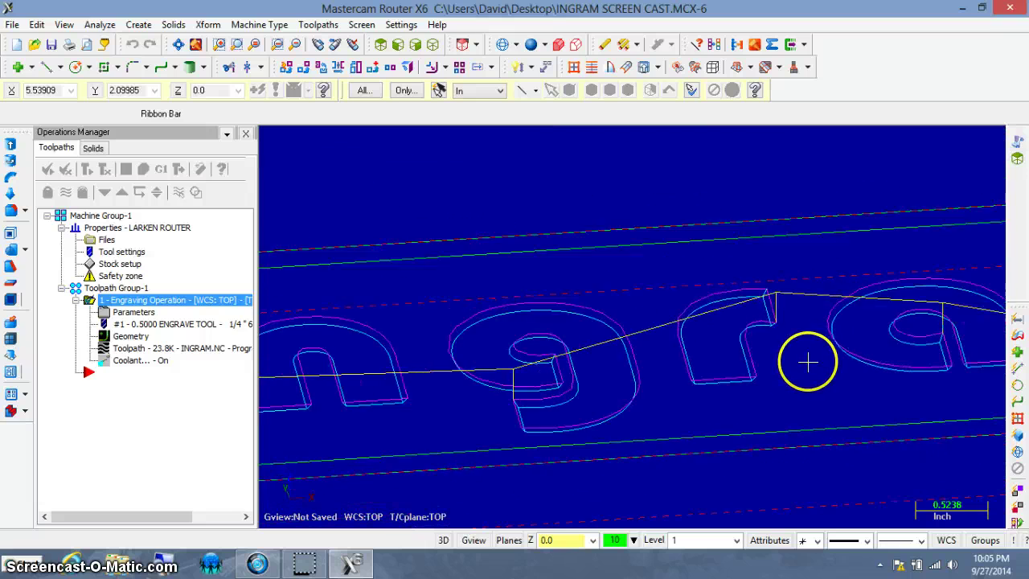
{"action": "scroll", "coordinate": [804, 359], "scroll_direction": "down", "scroll_amount": 3}
{"action": "mouse_move", "coordinate": [801, 356]}
{"action": "middle_mouse_down"}
{"action": "mouse_move", "coordinate": [721, 340]}
{"action": "mouse_move", "coordinate": [670, 345]}
{"action": "mouse_move", "coordinate": [681, 327]}
{"action": "mouse_move", "coordinate": [682, 349]}
{"action": "mouse_move", "coordinate": [682, 306]}
{"action": "mouse_move", "coordinate": [734, 292]}
{"action": "mouse_move", "coordinate": [763, 298]}
{"action": "mouse_move", "coordinate": [780, 361]}
{"action": "middle_mouse_up"}
{"action": "scroll", "coordinate": [691, 302], "scroll_direction": "up", "scroll_amount": 1}
{"action": "scroll", "coordinate": [770, 354], "scroll_direction": "down", "scroll_amount": 4}
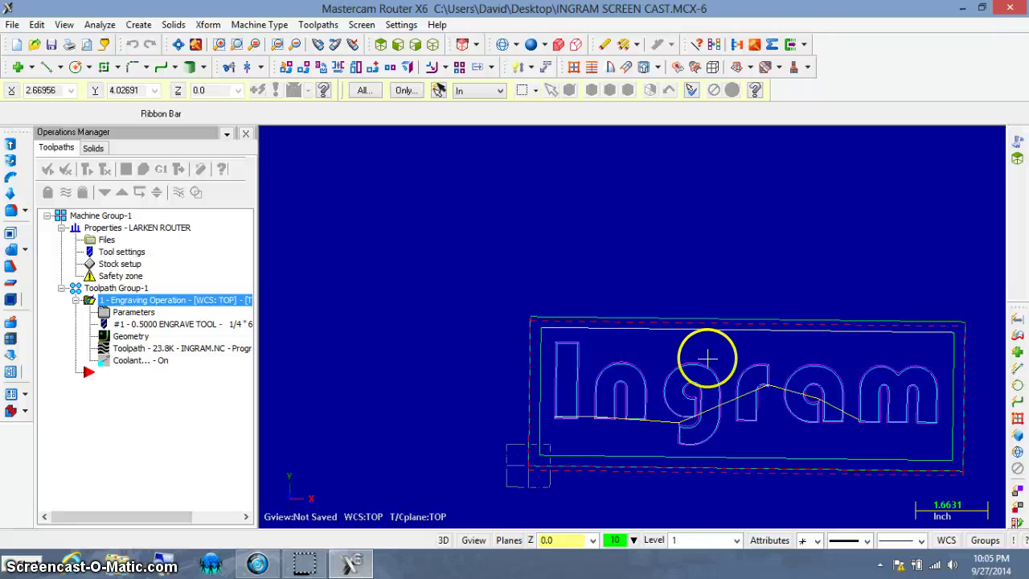
{"action": "scroll", "coordinate": [987, 443], "scroll_direction": "up", "scroll_amount": 2}
{"action": "scroll", "coordinate": [986, 444], "scroll_direction": "up", "scroll_amount": 1}
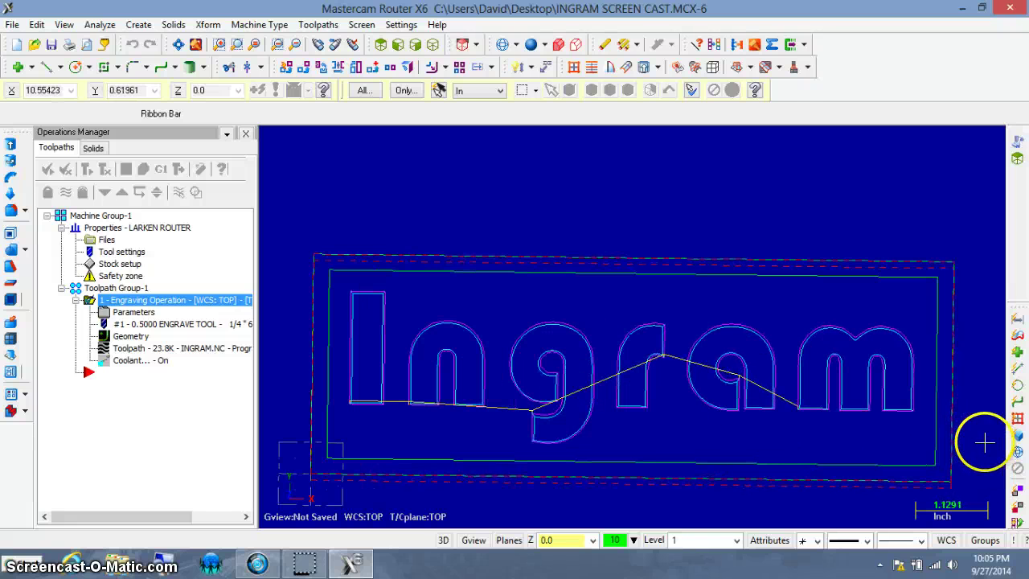
{"action": "key", "text": "alt+t"}
{"action": "middle_click_drag", "start_coordinate": [773, 408], "coordinate": [693, 349]}
{"action": "scroll", "coordinate": [604, 321], "scroll_direction": "up", "scroll_amount": 2}
{"action": "scroll", "coordinate": [604, 321], "scroll_direction": "up", "scroll_amount": 1}
{"action": "middle_click_drag", "start_coordinate": [605, 321], "coordinate": [701, 388]}
{"action": "scroll", "coordinate": [701, 388], "scroll_direction": "down", "scroll_amount": 4}
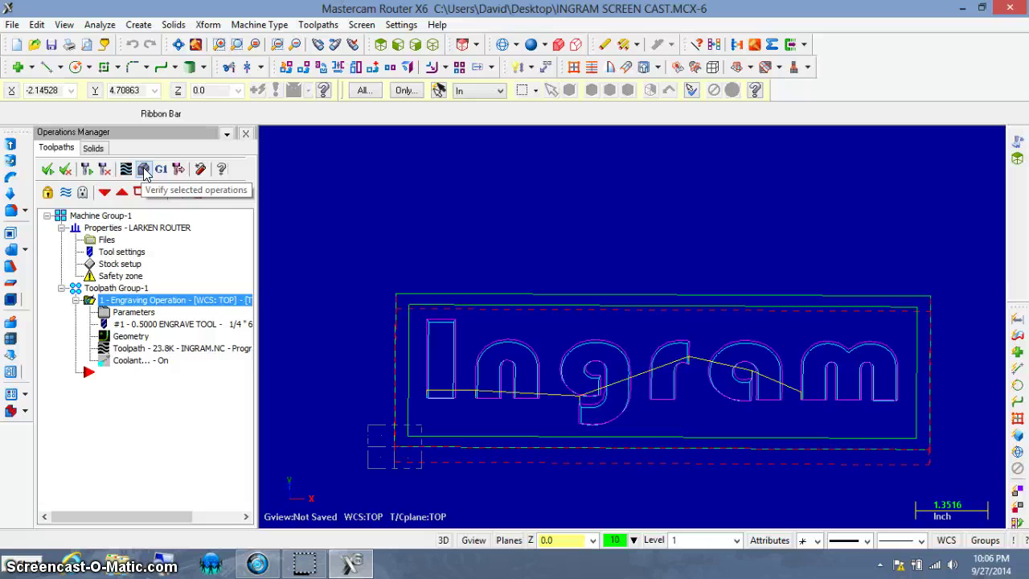
Step: Verify the engrave operation in an isometric view, running it in Turbo mode to 100%
{"action": "left_click", "coordinate": [145, 172]}
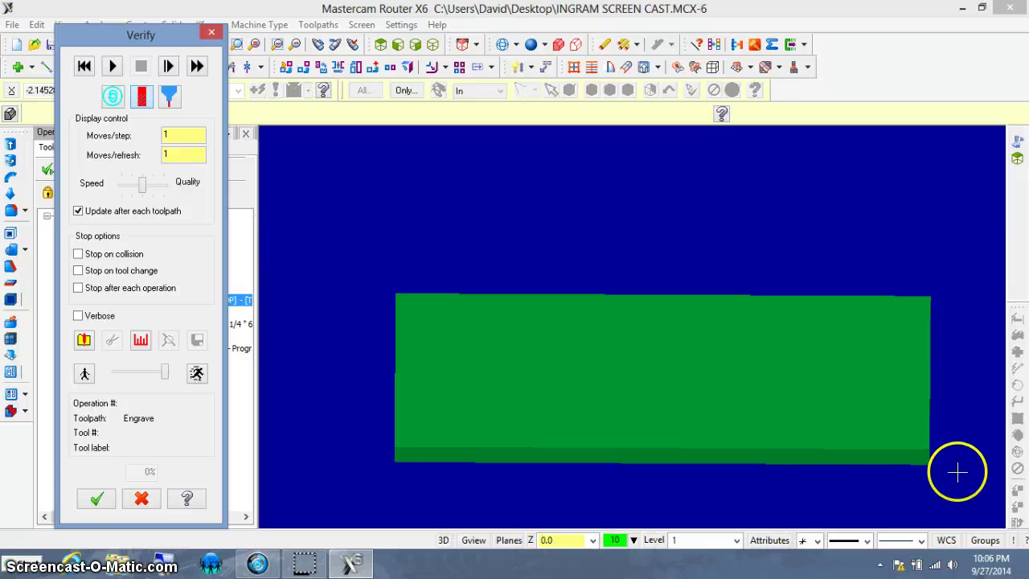
{"action": "middle_click_drag", "start_coordinate": [785, 470], "coordinate": [726, 436]}
{"action": "scroll", "coordinate": [789, 447], "scroll_direction": "up", "scroll_amount": 1}
{"action": "middle_click_drag", "start_coordinate": [790, 447], "coordinate": [729, 425]}
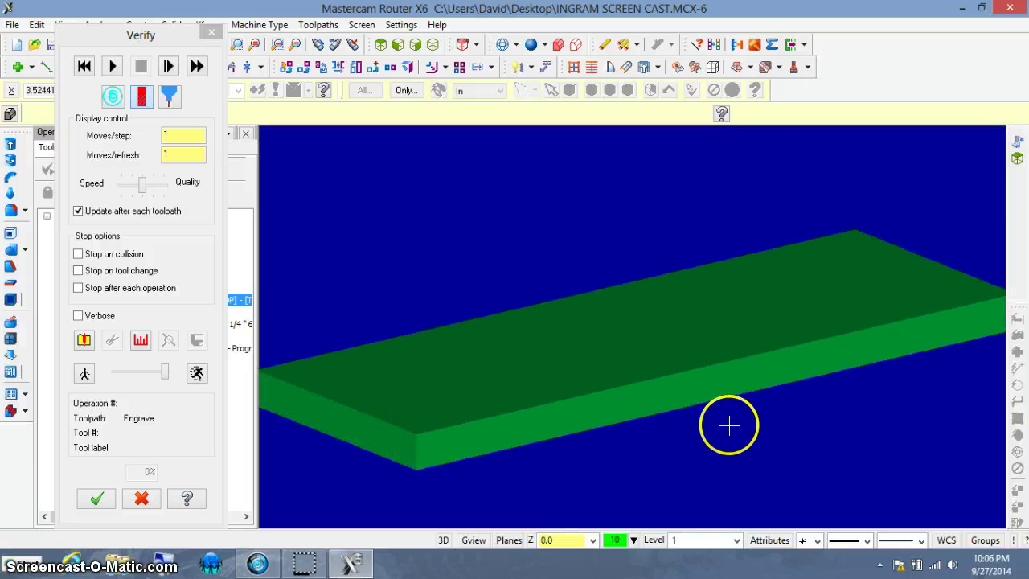
{"action": "left_click", "coordinate": [113, 98]}
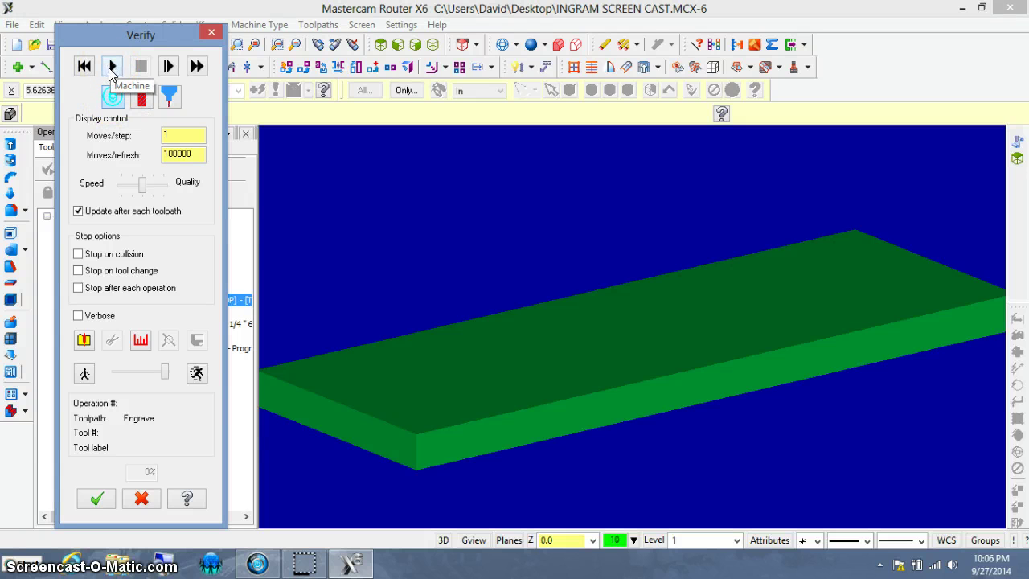
{"action": "left_click", "coordinate": [112, 66]}
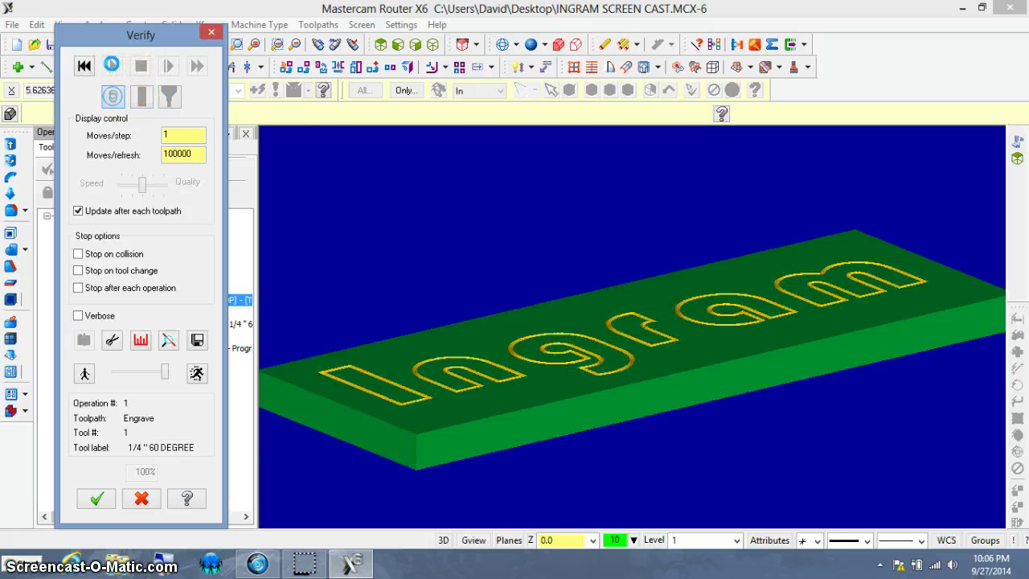
Step: Zoom and orbit around the simulated stock to inspect the Ingram letters cut into it
{"action": "left_click", "coordinate": [434, 226]}
{"action": "scroll", "coordinate": [437, 237], "scroll_direction": "up", "scroll_amount": 2}
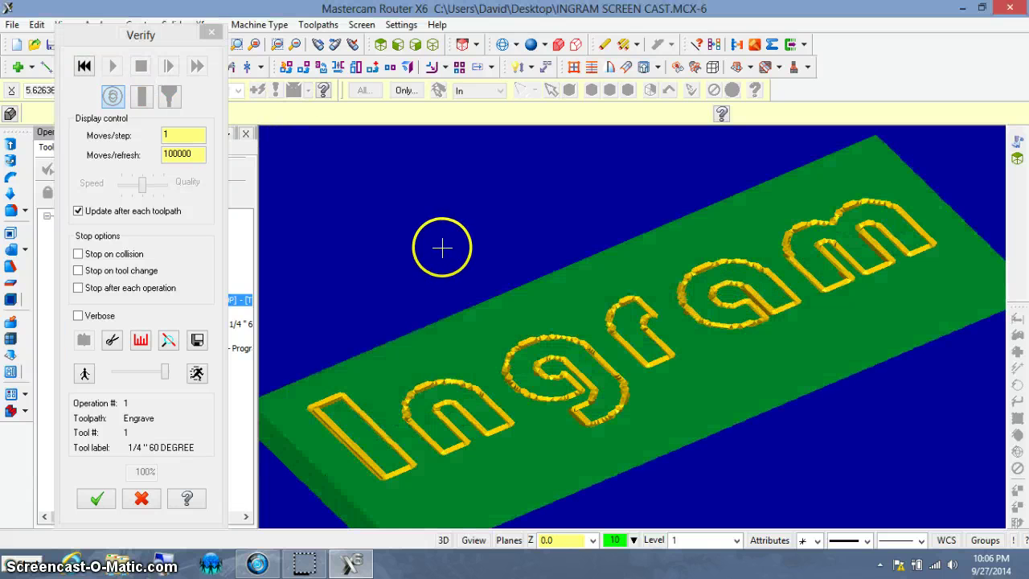
{"action": "scroll", "coordinate": [537, 363], "scroll_direction": "up", "scroll_amount": 2}
{"action": "scroll", "coordinate": [547, 368], "scroll_direction": "up", "scroll_amount": 3}
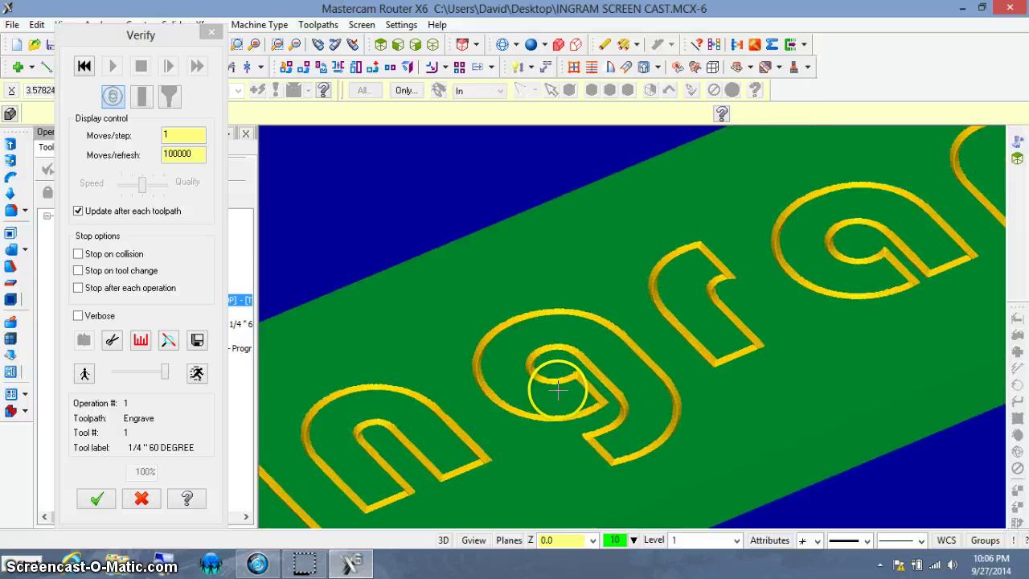
{"action": "scroll", "coordinate": [569, 374], "scroll_direction": "up", "scroll_amount": 4}
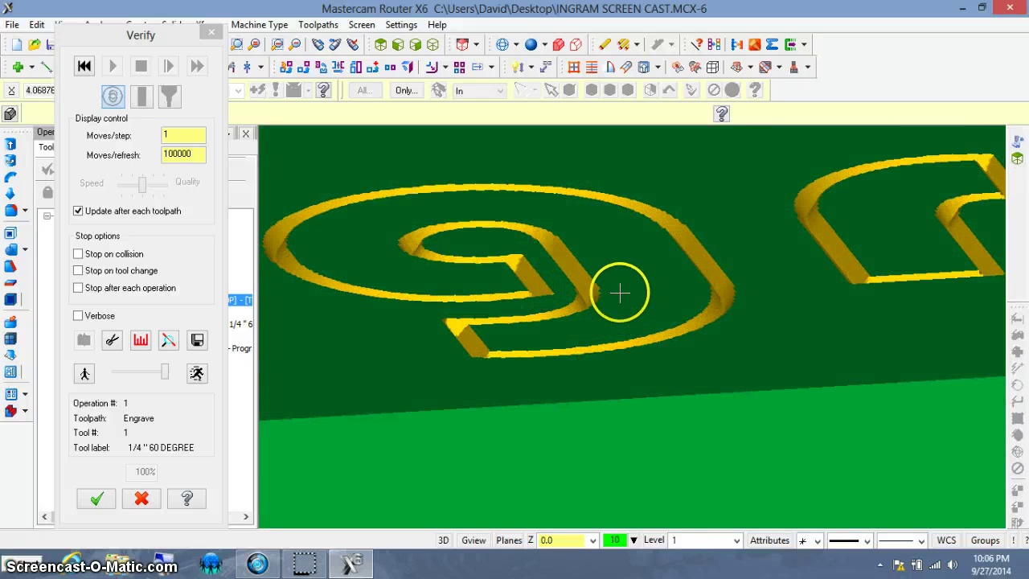
{"action": "scroll", "coordinate": [625, 291], "scroll_direction": "down", "scroll_amount": 1}
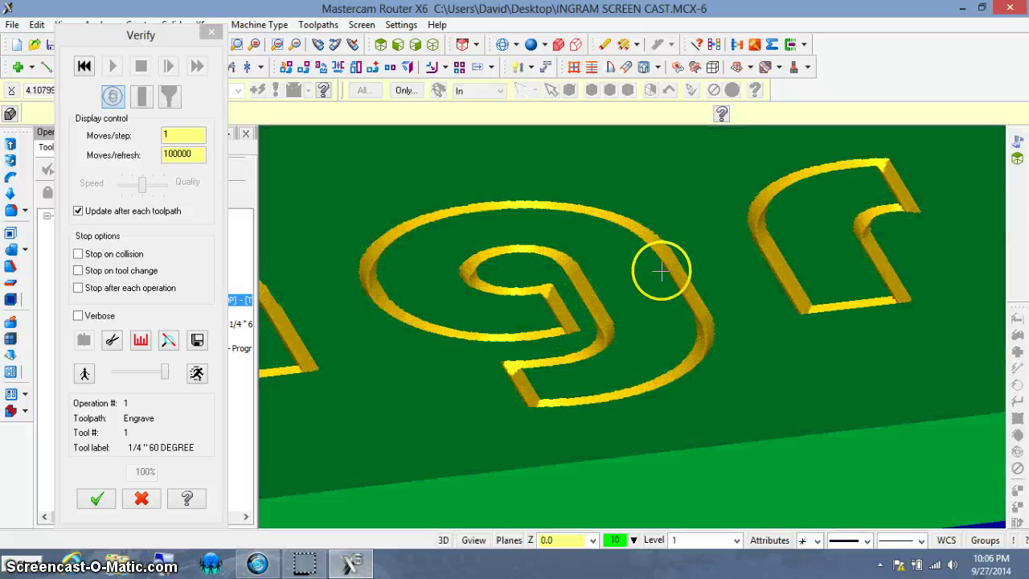
{"action": "scroll", "coordinate": [676, 260], "scroll_direction": "down", "scroll_amount": 2}
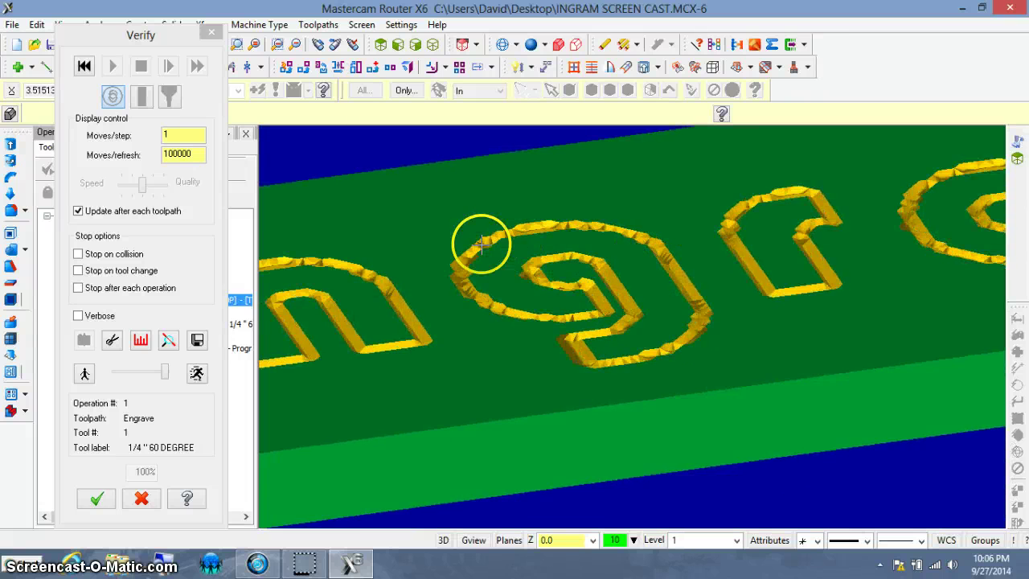
{"action": "scroll", "coordinate": [468, 239], "scroll_direction": "up", "scroll_amount": 3}
{"action": "middle_click_drag", "start_coordinate": [401, 251], "coordinate": [351, 246]}
{"action": "scroll", "coordinate": [801, 477], "scroll_direction": "up", "scroll_amount": 2}
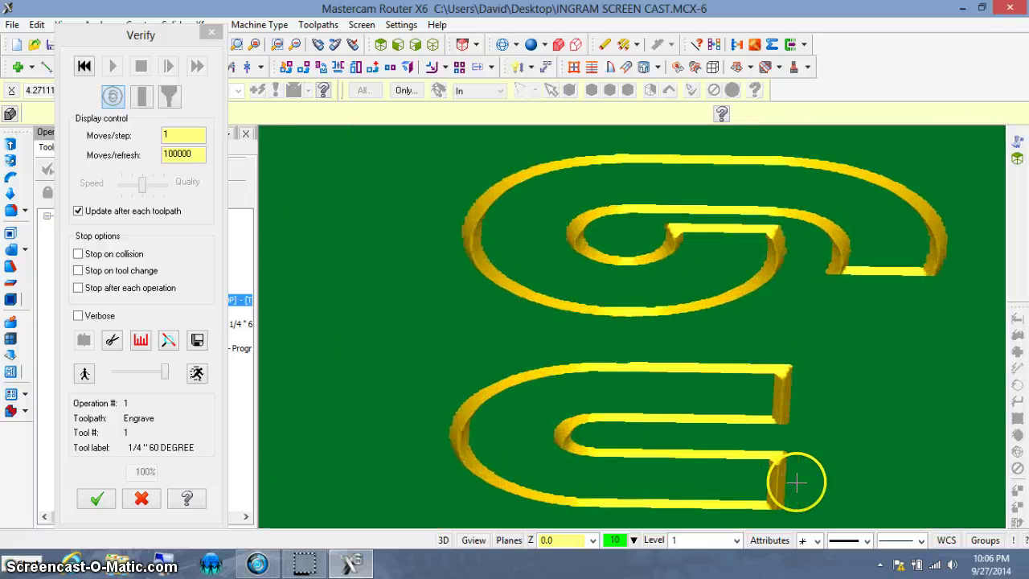
{"action": "scroll", "coordinate": [761, 416], "scroll_direction": "up", "scroll_amount": 4}
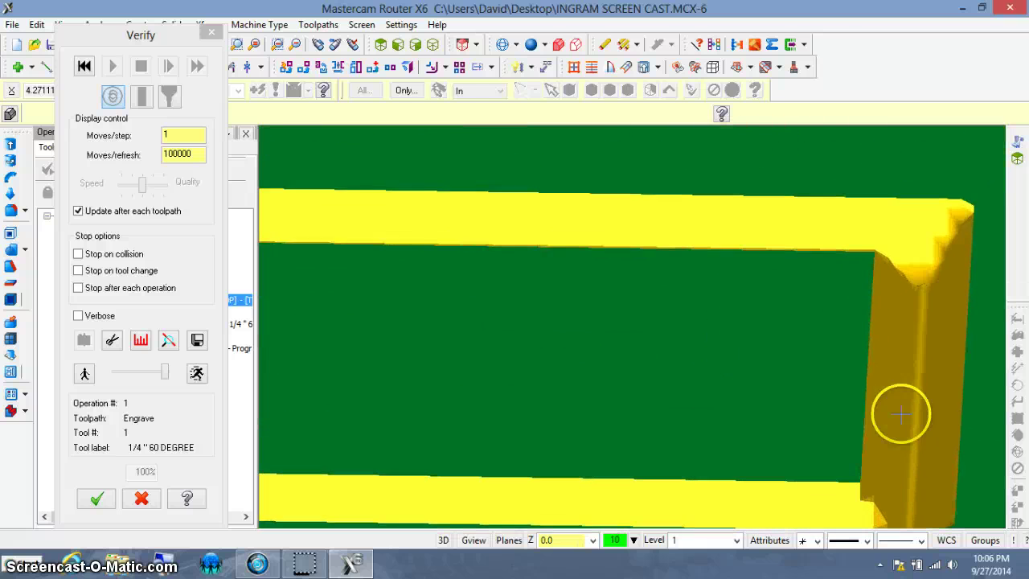
{"action": "scroll", "coordinate": [933, 319], "scroll_direction": "down", "scroll_amount": 5}
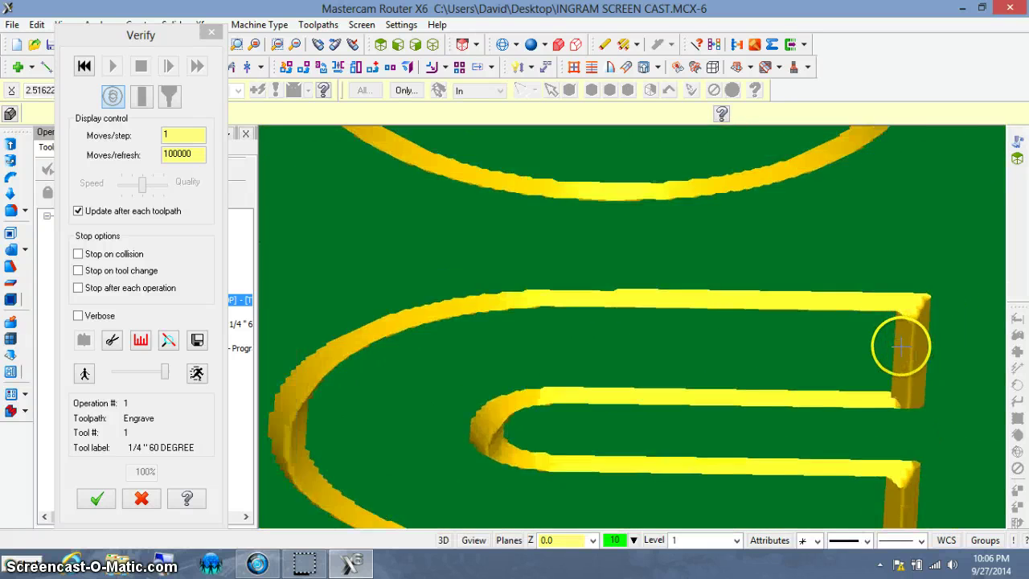
{"action": "scroll", "coordinate": [828, 317], "scroll_direction": "down", "scroll_amount": 2}
{"action": "mouse_move", "coordinate": [725, 303]}
{"action": "middle_mouse_down"}
{"action": "mouse_move", "coordinate": [820, 292]}
{"action": "mouse_move", "coordinate": [753, 214]}
{"action": "mouse_move", "coordinate": [755, 225]}
{"action": "mouse_move", "coordinate": [820, 214]}
{"action": "mouse_move", "coordinate": [866, 238]}
{"action": "mouse_move", "coordinate": [848, 244]}
{"action": "middle_mouse_up"}
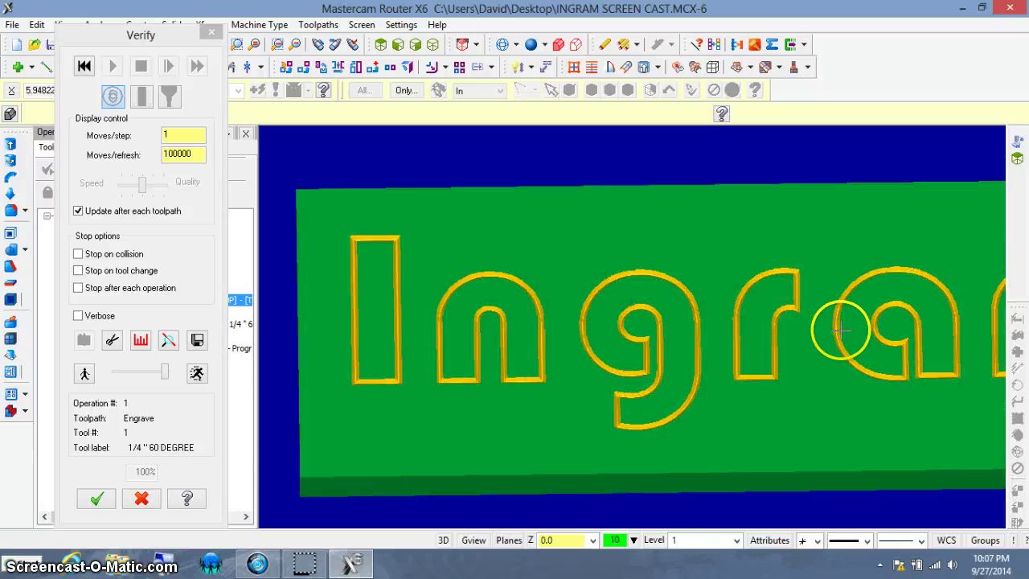
{"action": "scroll", "coordinate": [841, 330], "scroll_direction": "down", "scroll_amount": 5}
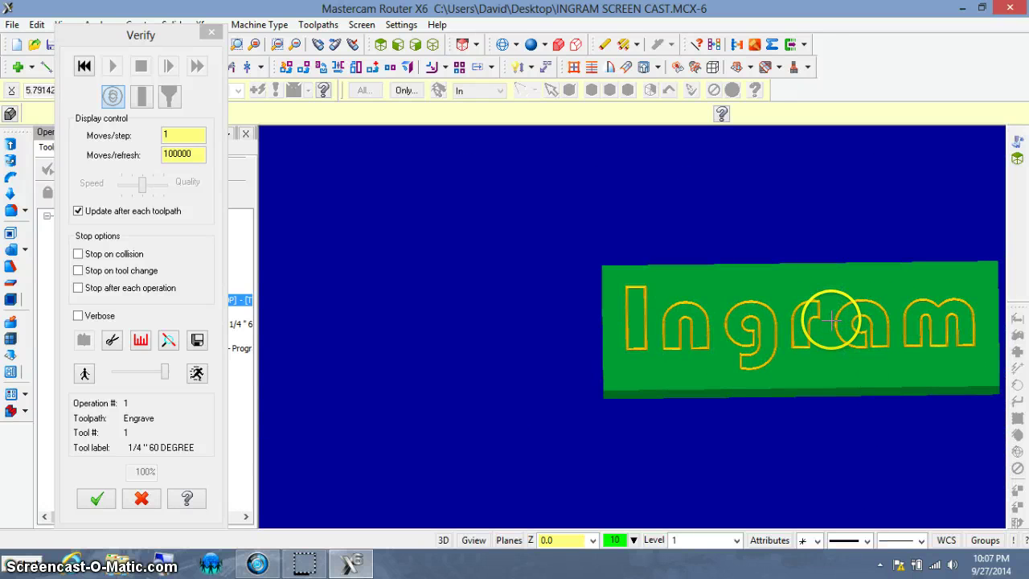
{"action": "mouse_move", "coordinate": [828, 318]}
{"action": "middle_mouse_down"}
{"action": "mouse_move", "coordinate": [726, 298]}
{"action": "mouse_move", "coordinate": [631, 298]}
{"action": "mouse_move", "coordinate": [596, 315]}
{"action": "mouse_move", "coordinate": [650, 273]}
{"action": "middle_mouse_up"}
{"action": "scroll", "coordinate": [595, 315], "scroll_direction": "up", "scroll_amount": 5}
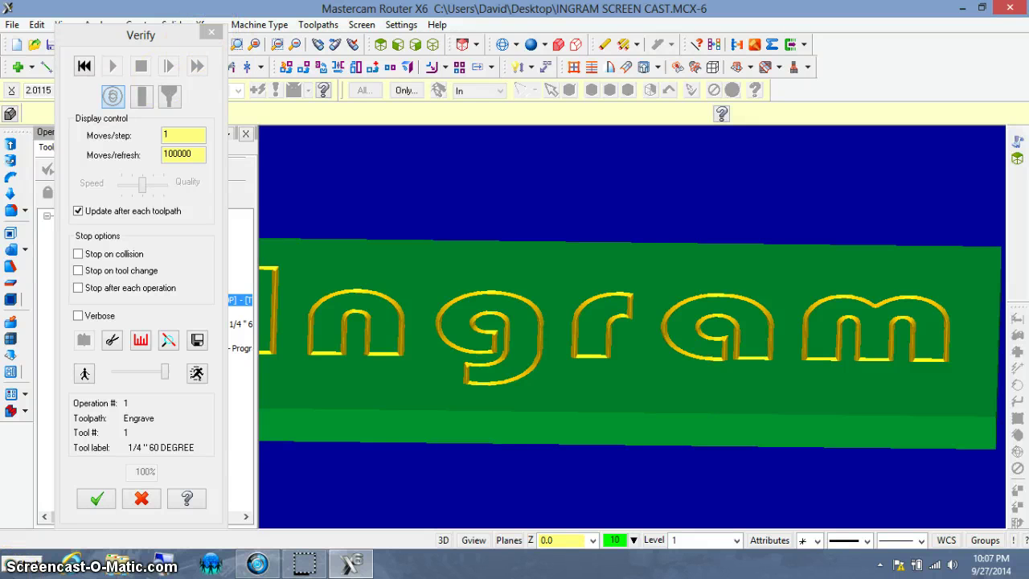
Step: Close Verify and reopen the Engraving operation's parameters from the Operations Manager
{"action": "left_click", "coordinate": [94, 498]}
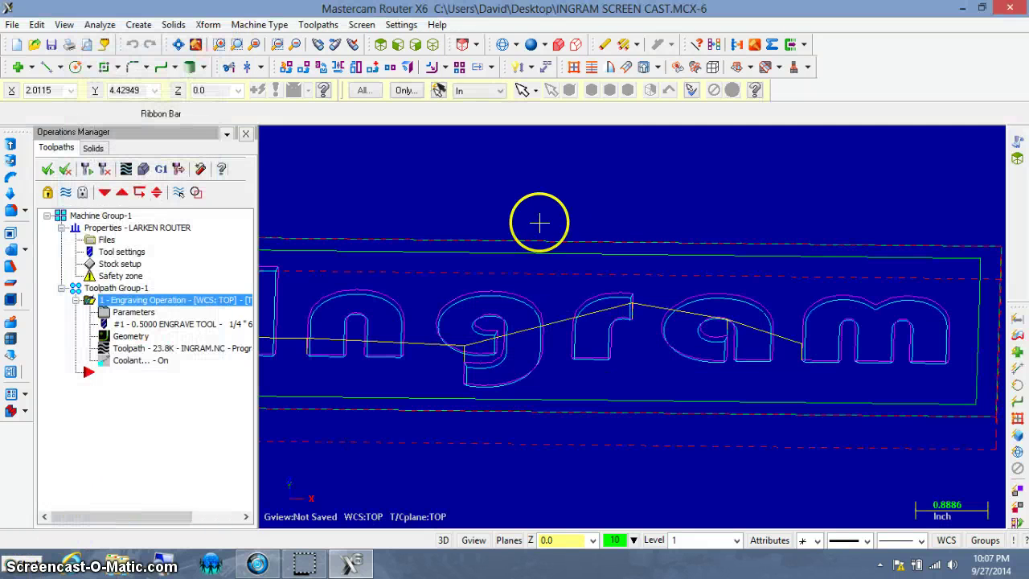
{"action": "scroll", "coordinate": [427, 349], "scroll_direction": "up", "scroll_amount": 3}
{"action": "left_click", "coordinate": [90, 305]}
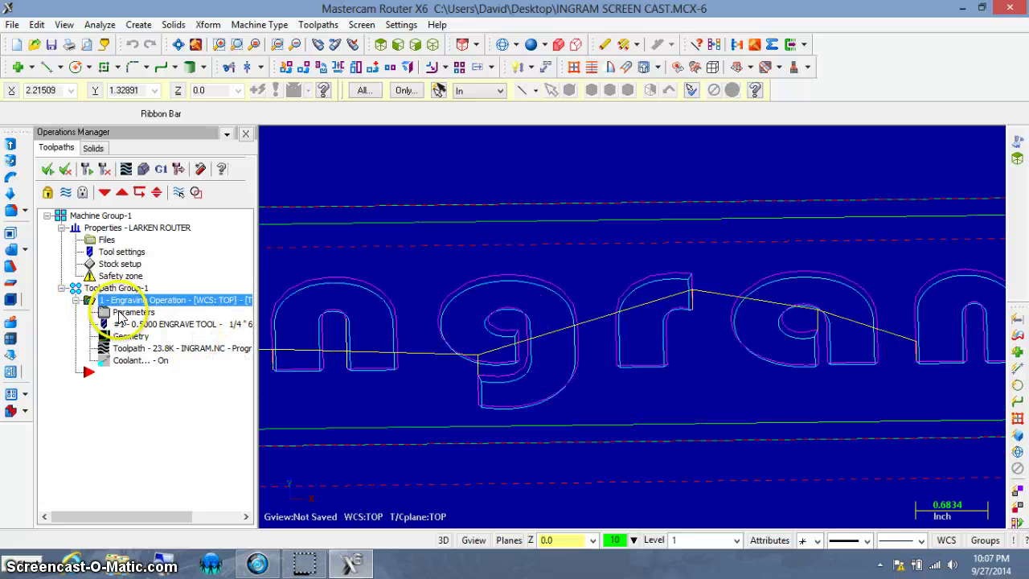
{"action": "left_click", "coordinate": [121, 313]}
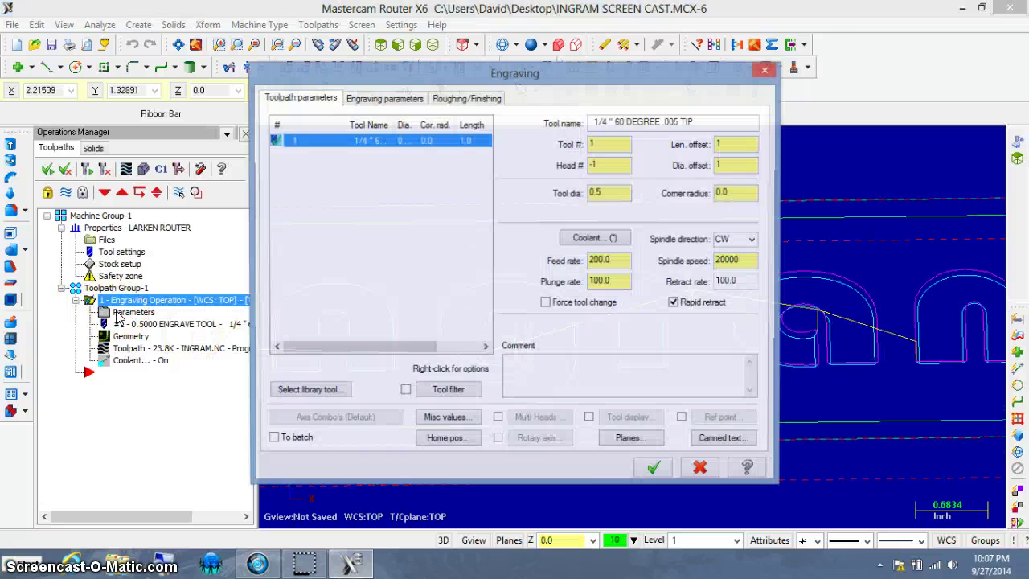
Step: Enter -0.05 as the engraving depth, check Rough under Roughing/Finishing, and accept
{"action": "left_click", "coordinate": [385, 103]}
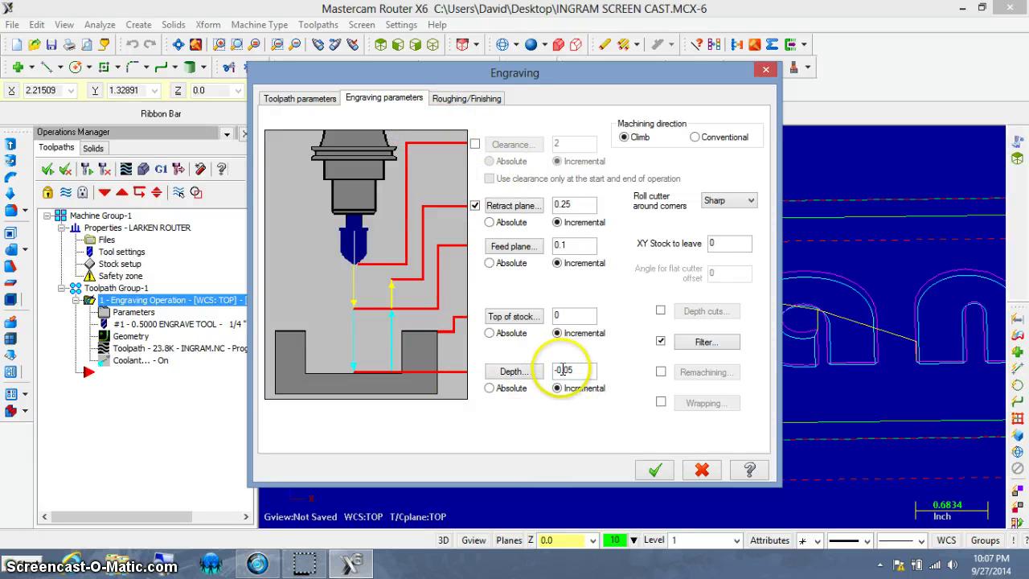
{"action": "type", "text": "-"}
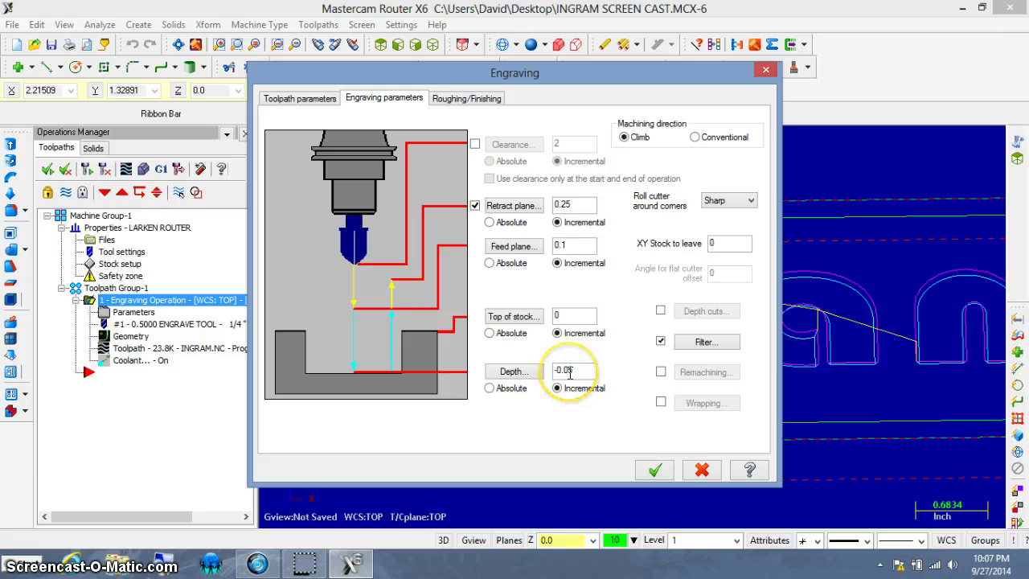
{"action": "left_click", "coordinate": [462, 98]}
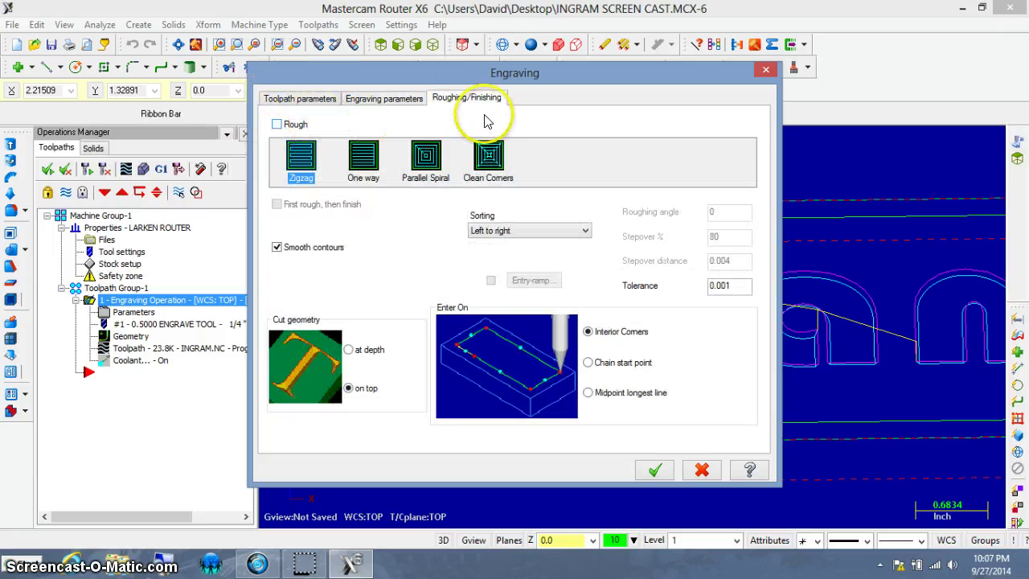
{"action": "left_click", "coordinate": [277, 126]}
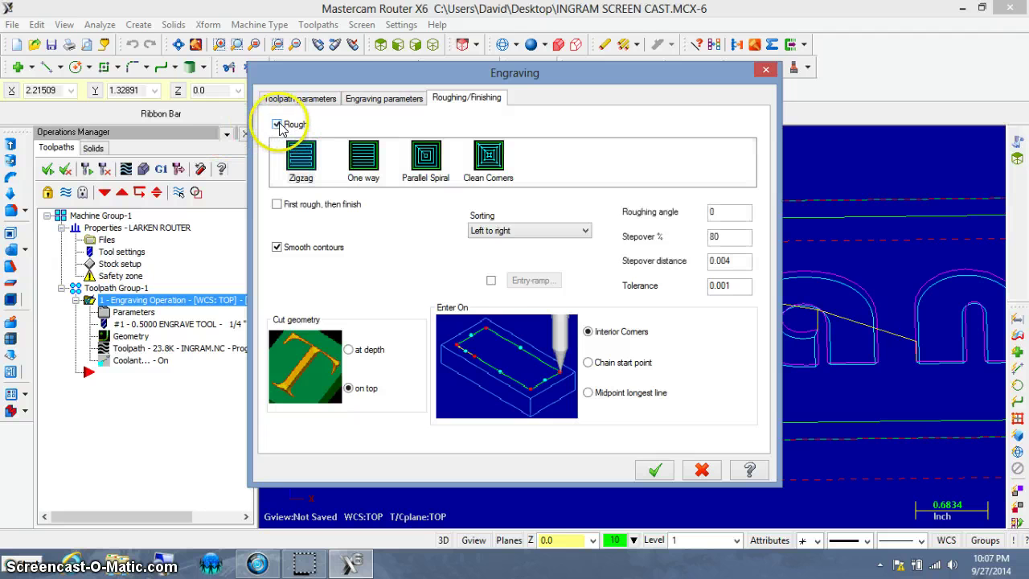
{"action": "left_click", "coordinate": [652, 471]}
{"action": "scroll", "coordinate": [570, 260], "scroll_direction": "down", "scroll_amount": 3}
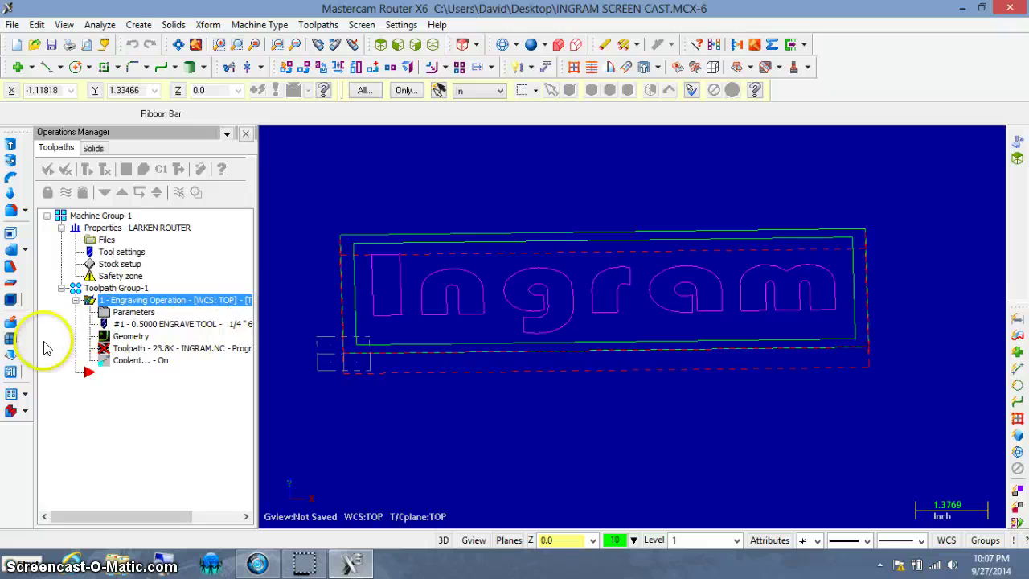
Step: Activate the Operations Manager with the full Ingram layout in view
{"action": "left_click", "coordinate": [201, 341]}
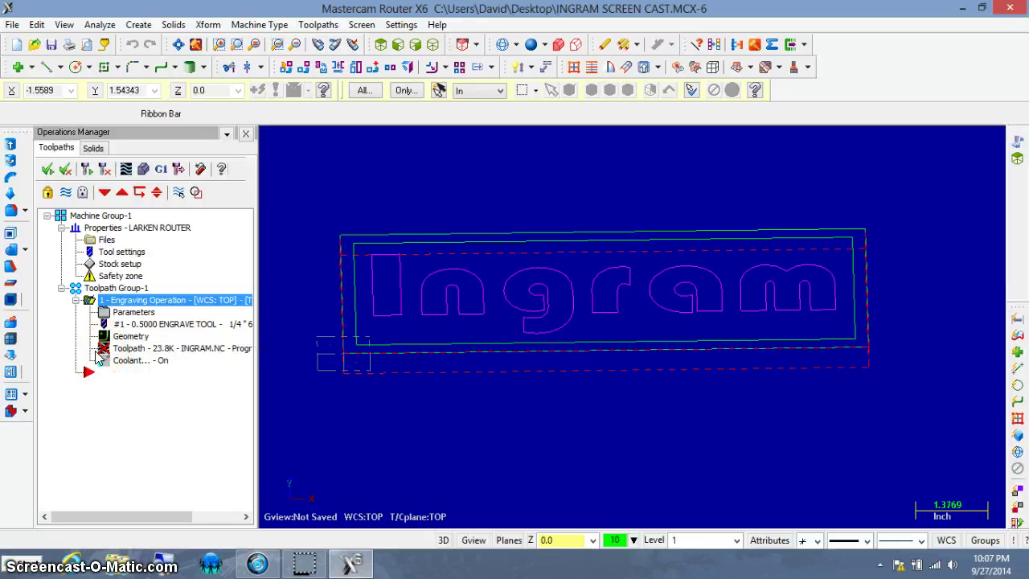
Step: Regenerate the engraving as a 511.5K roughing toolpath and orbit to inspect the letter fill
{"action": "left_click", "coordinate": [105, 171]}
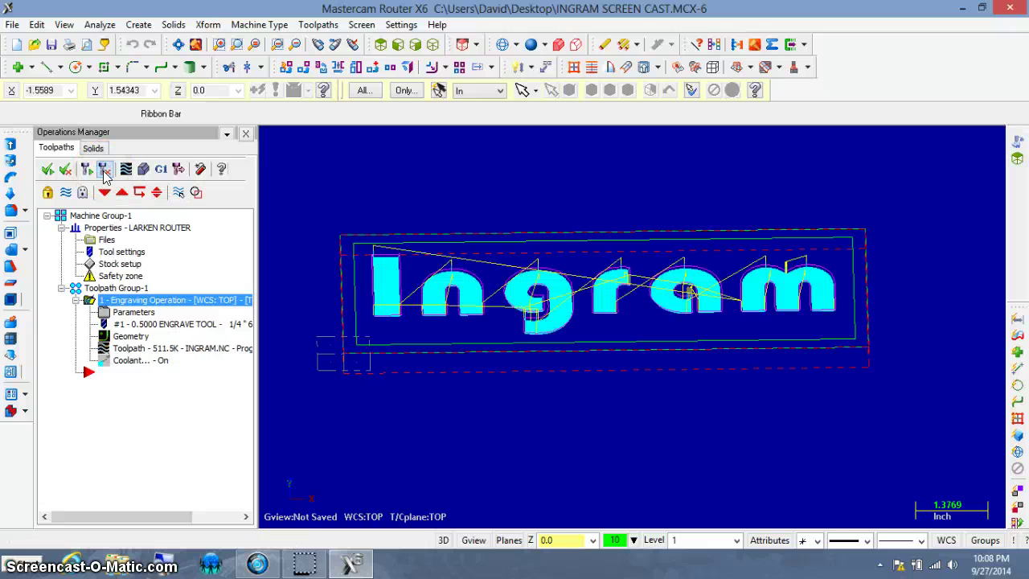
{"action": "scroll", "coordinate": [436, 199], "scroll_direction": "up", "scroll_amount": 1}
{"action": "middle_click_drag", "start_coordinate": [437, 199], "coordinate": [464, 280]}
{"action": "scroll", "coordinate": [532, 385], "scroll_direction": "up", "scroll_amount": 3}
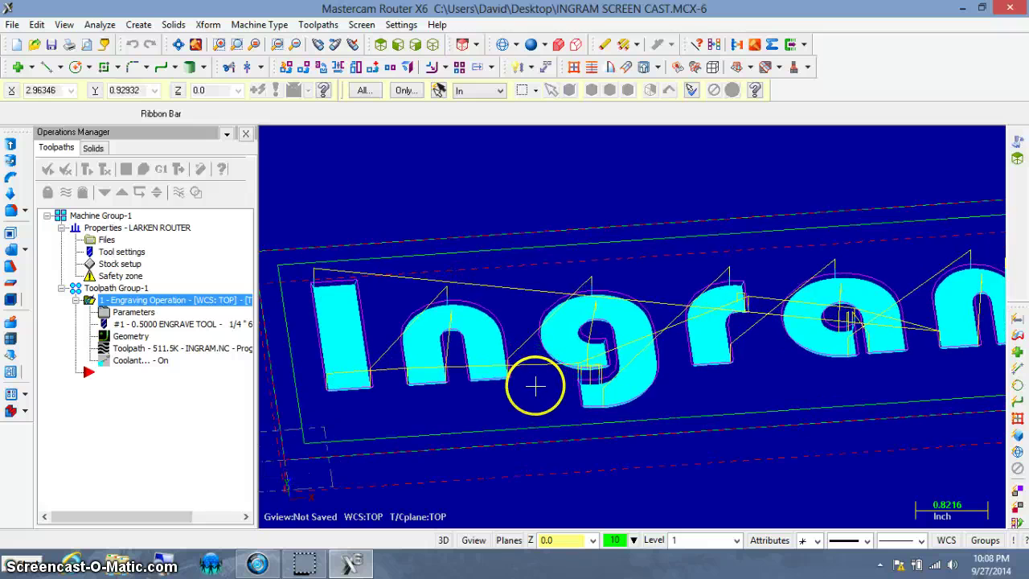
{"action": "middle_click_drag", "start_coordinate": [476, 352], "coordinate": [480, 329]}
{"action": "scroll", "coordinate": [481, 329], "scroll_direction": "up", "scroll_amount": 7}
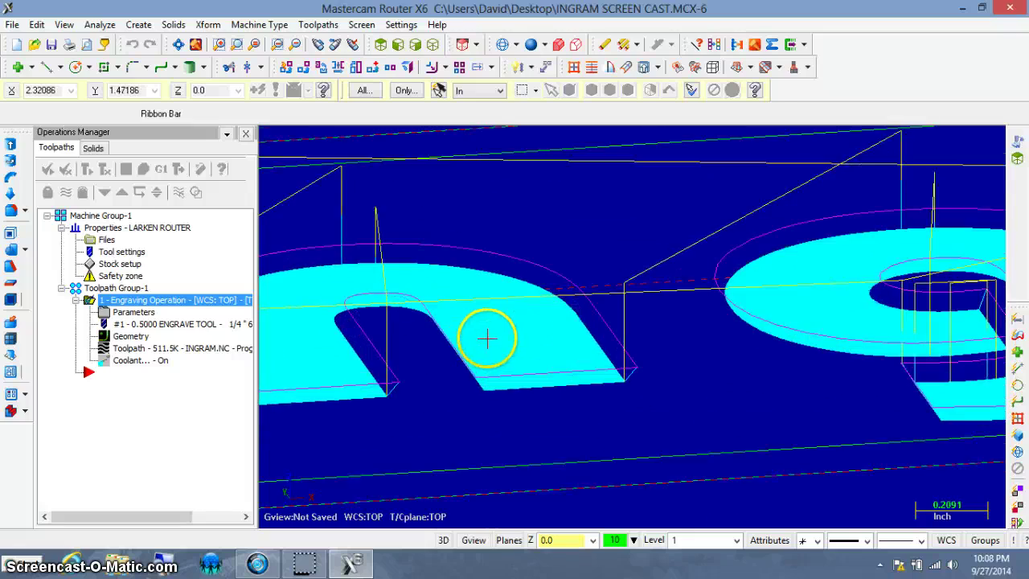
{"action": "scroll", "coordinate": [492, 333], "scroll_direction": "up", "scroll_amount": 6}
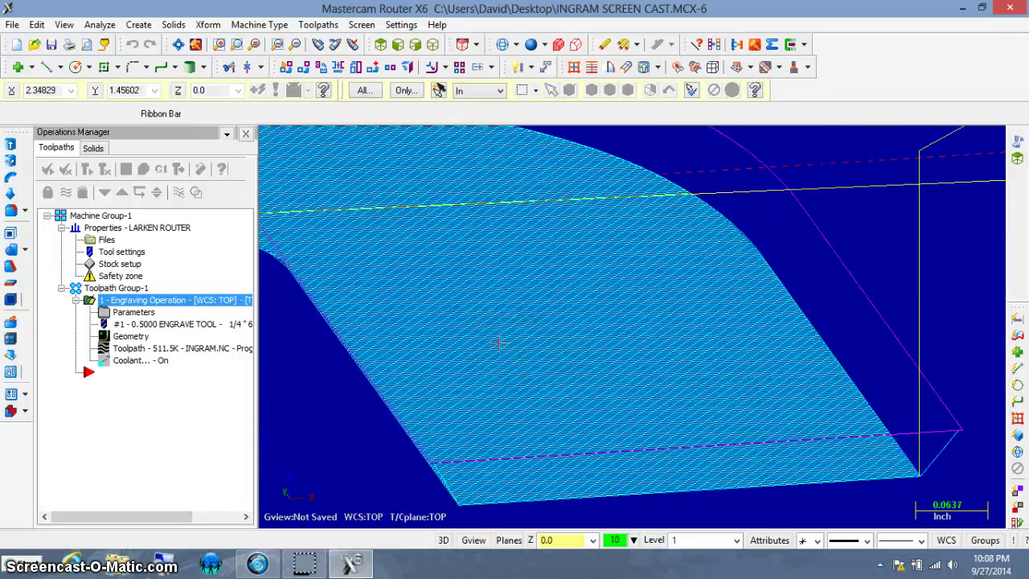
{"action": "scroll", "coordinate": [498, 343], "scroll_direction": "up", "scroll_amount": 6}
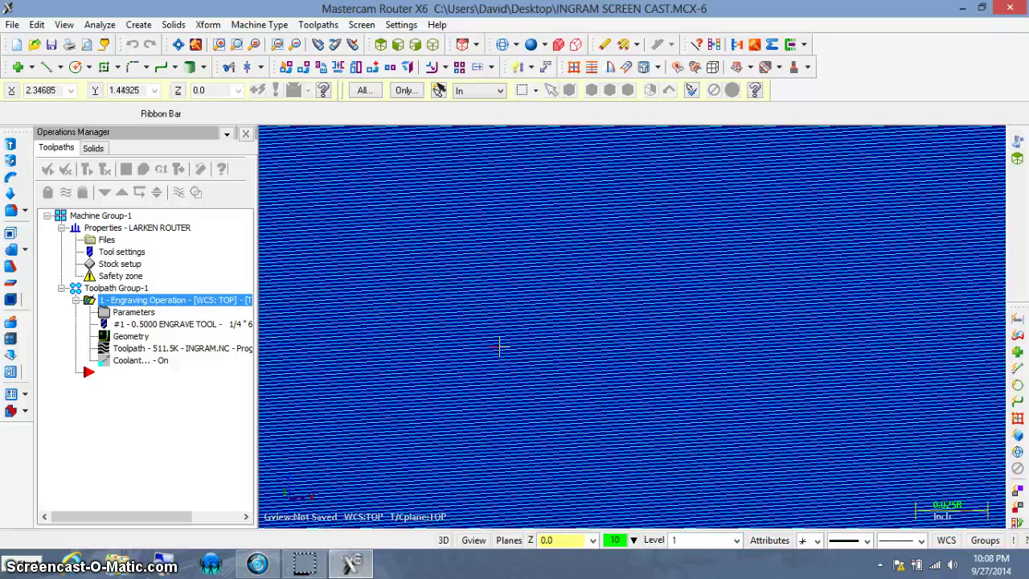
{"action": "scroll", "coordinate": [497, 347], "scroll_direction": "up", "scroll_amount": 6}
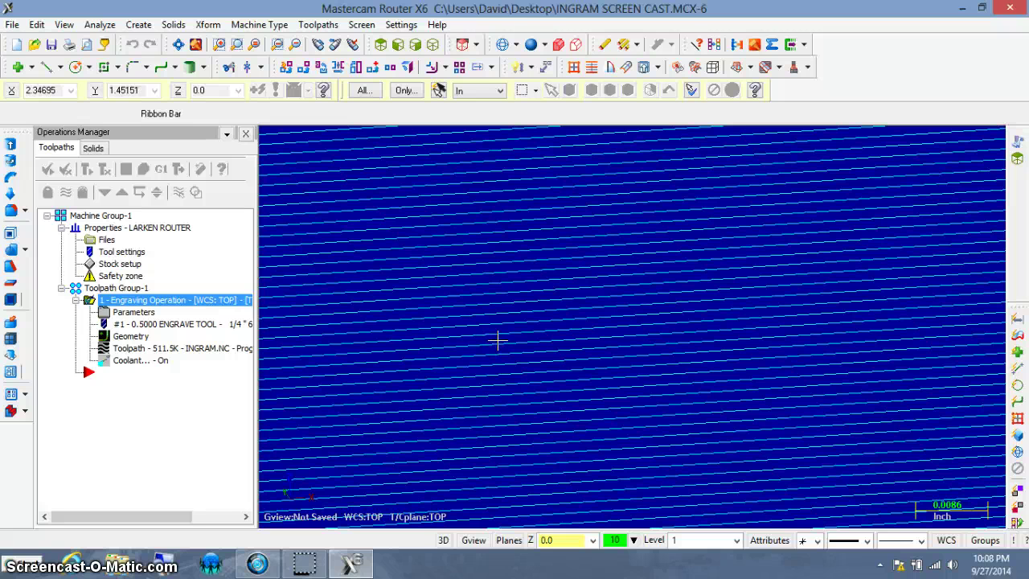
{"action": "scroll", "coordinate": [496, 342], "scroll_direction": "down", "scroll_amount": 5}
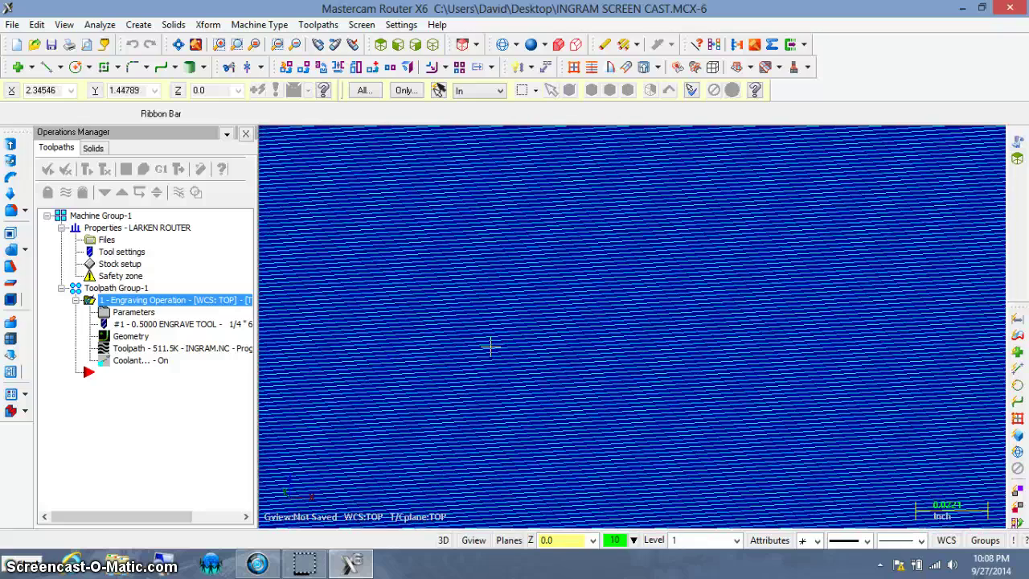
{"action": "scroll", "coordinate": [485, 346], "scroll_direction": "down", "scroll_amount": 10}
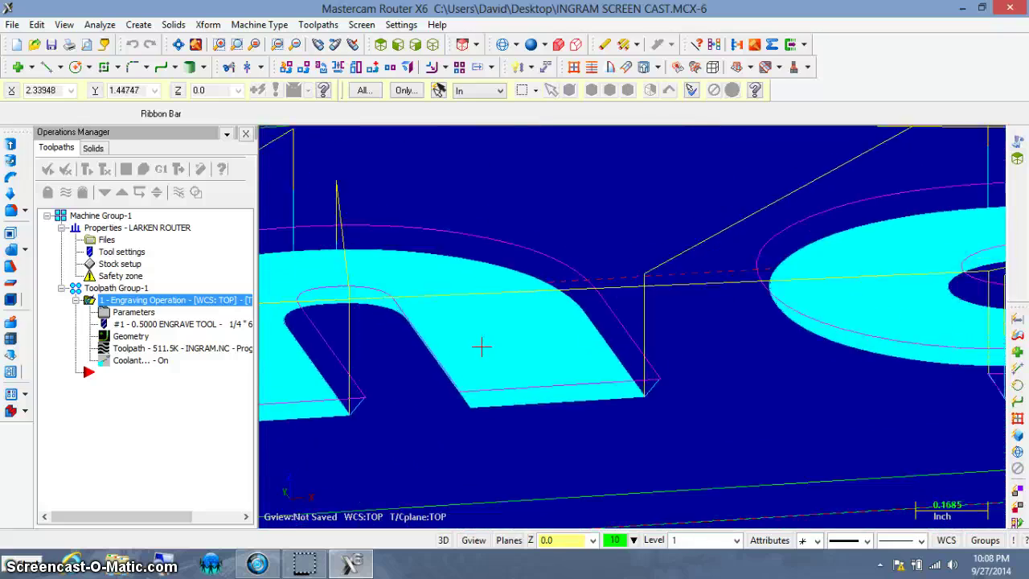
{"action": "scroll", "coordinate": [479, 347], "scroll_direction": "down", "scroll_amount": 10}
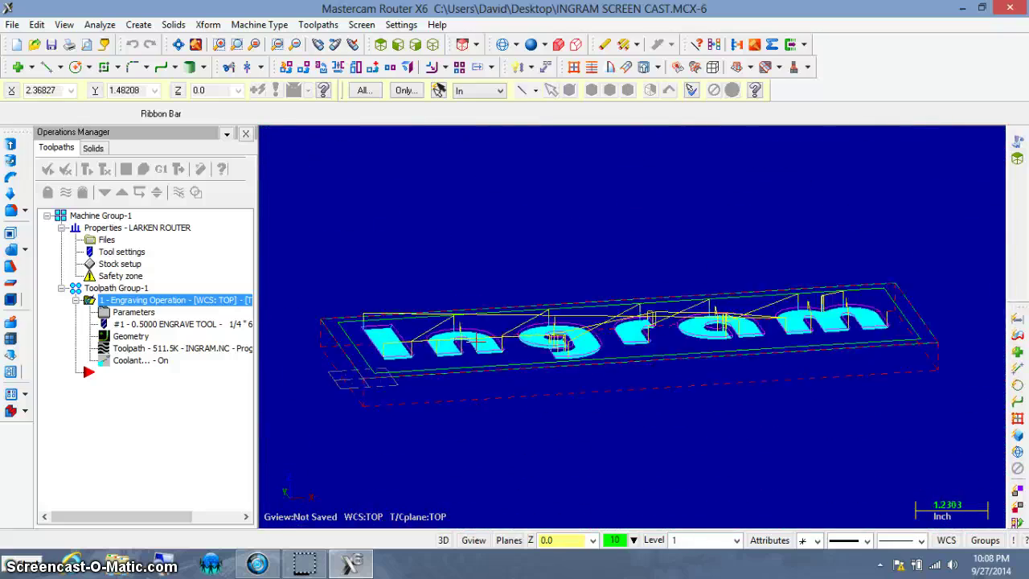
{"action": "middle_click_drag", "start_coordinate": [448, 225], "coordinate": [449, 255]}
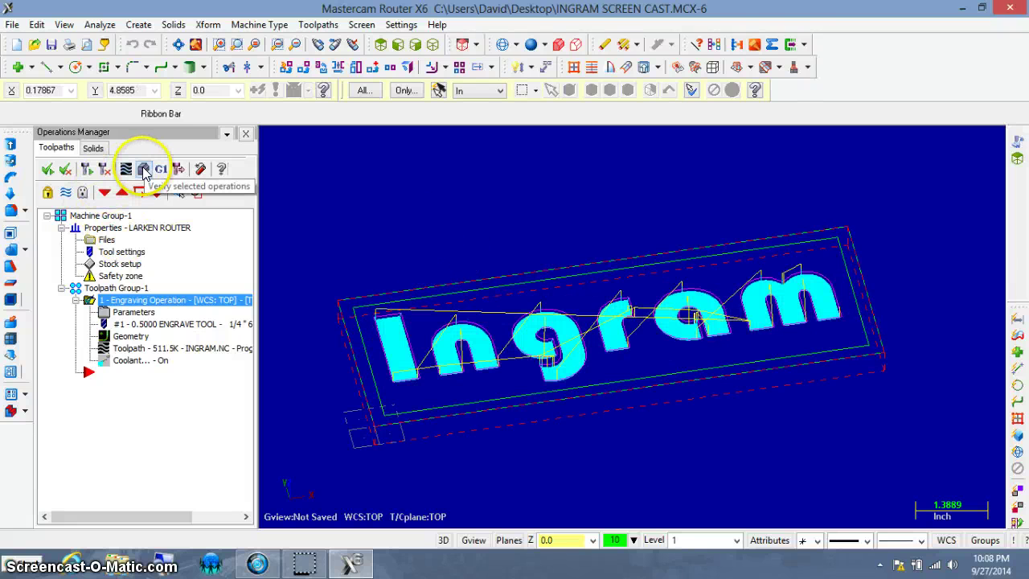
Step: Verify the roughed engraving in Turbo mode, running the simulation to 100%
{"action": "left_click", "coordinate": [144, 171]}
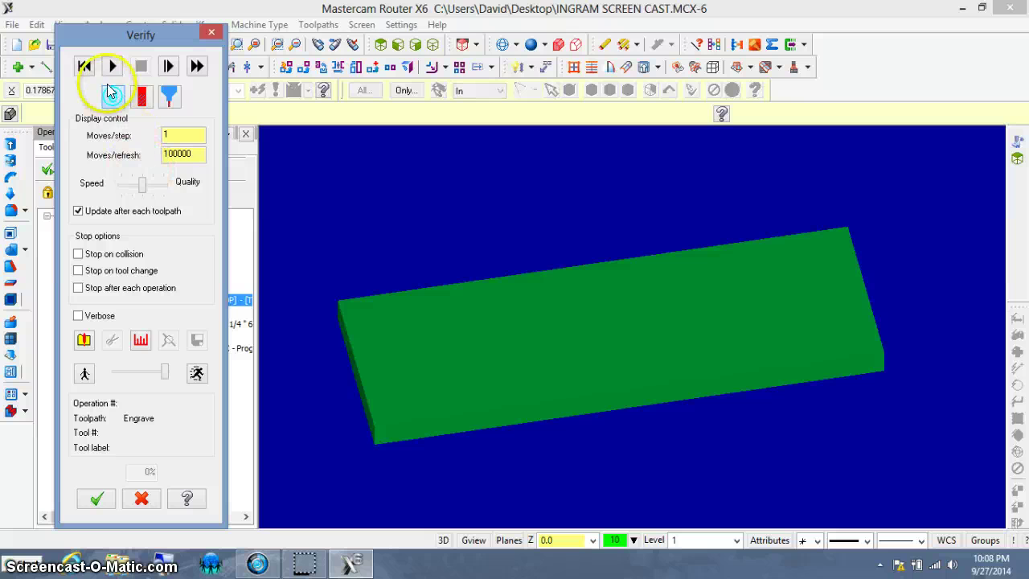
{"action": "left_click", "coordinate": [113, 98]}
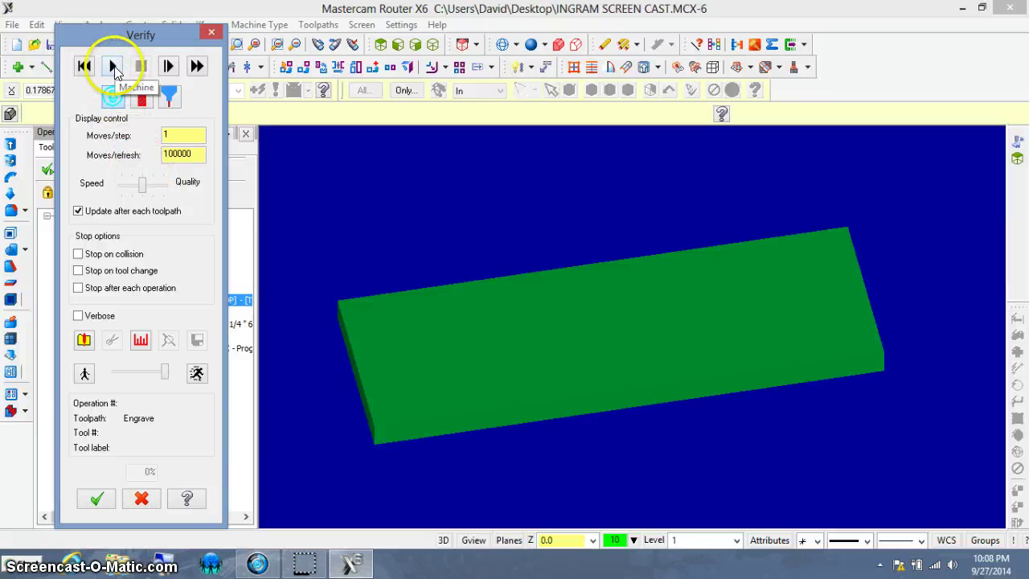
{"action": "left_click", "coordinate": [112, 67]}
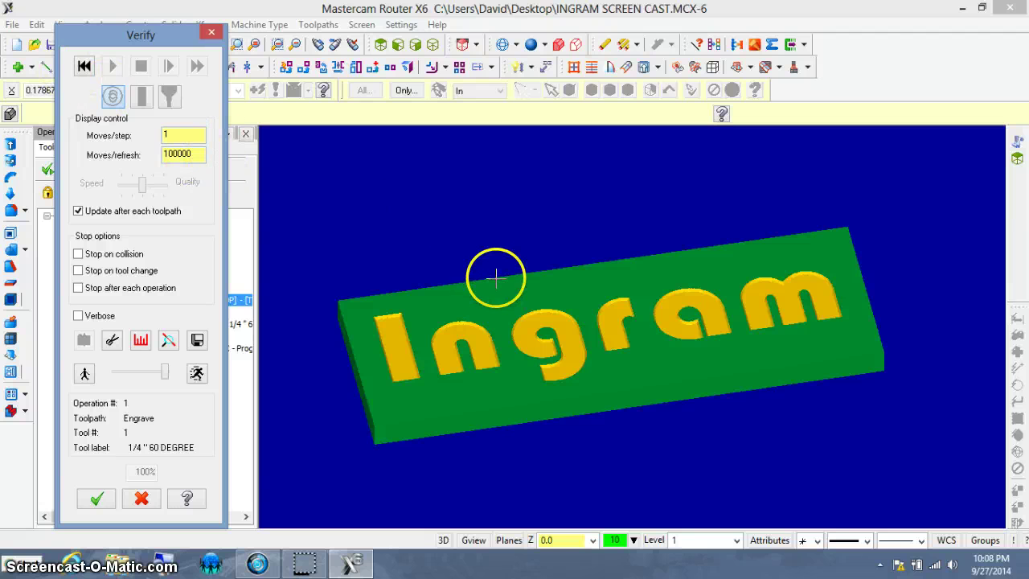
Step: Orbit and zoom the verified stock to inspect each fully pocketed Ingram letter
{"action": "scroll", "coordinate": [466, 246], "scroll_direction": "up", "scroll_amount": 5}
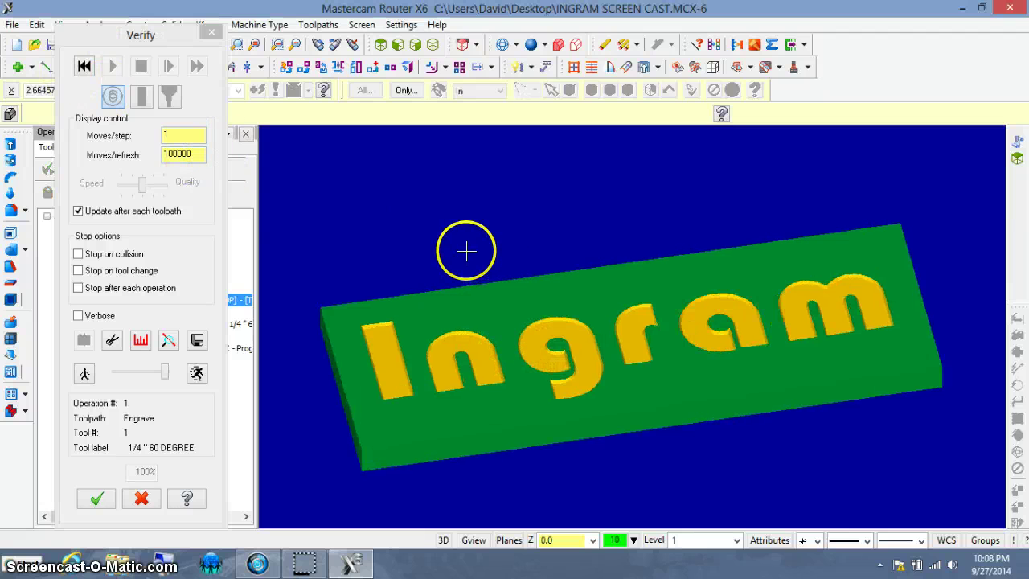
{"action": "middle_click_drag", "start_coordinate": [597, 359], "coordinate": [565, 323]}
{"action": "scroll", "coordinate": [565, 323], "scroll_direction": "up", "scroll_amount": 6}
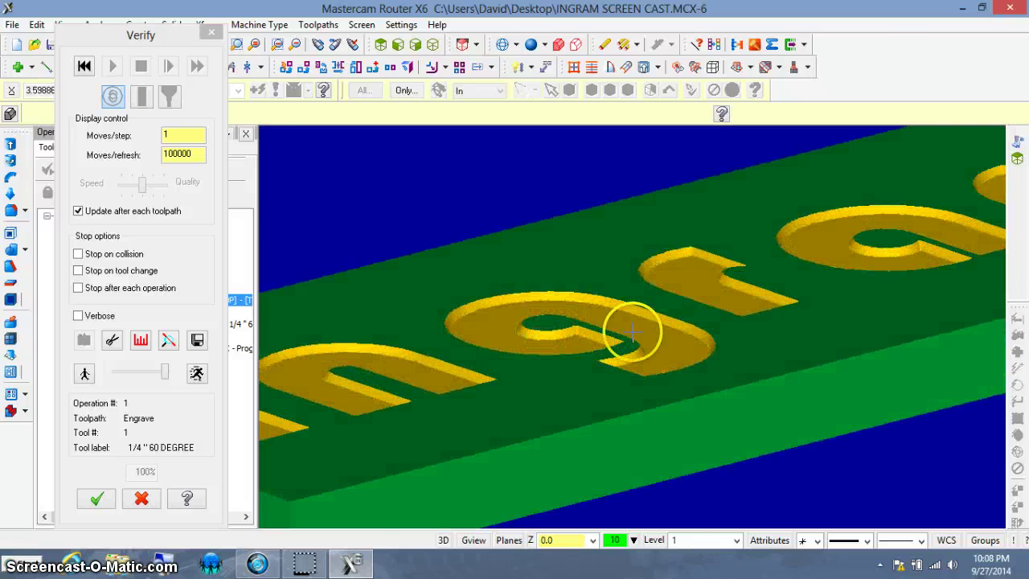
{"action": "middle_click_drag", "start_coordinate": [631, 316], "coordinate": [680, 312]}
{"action": "scroll", "coordinate": [681, 312], "scroll_direction": "down", "scroll_amount": 6}
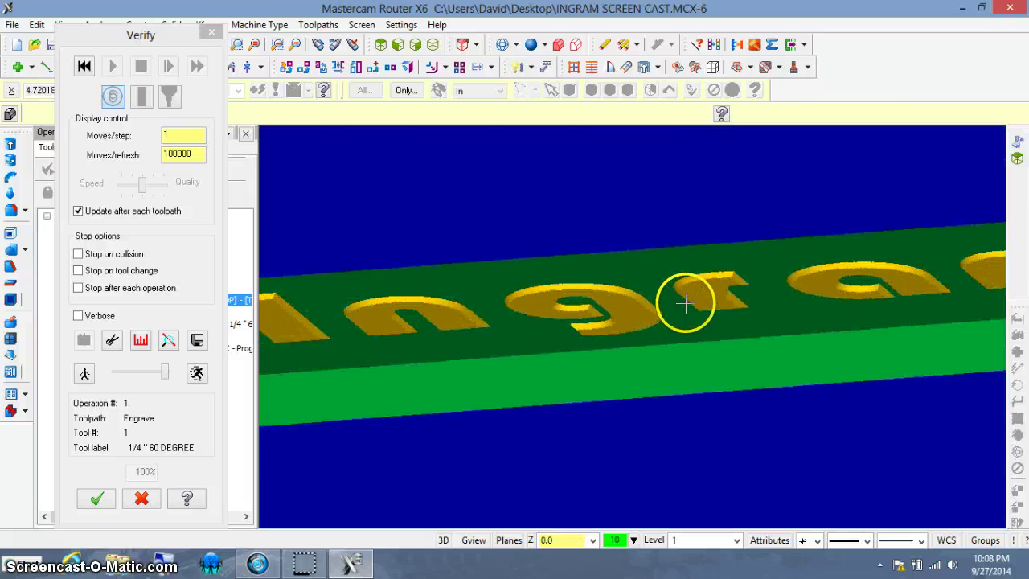
{"action": "middle_click_drag", "start_coordinate": [693, 287], "coordinate": [804, 369]}
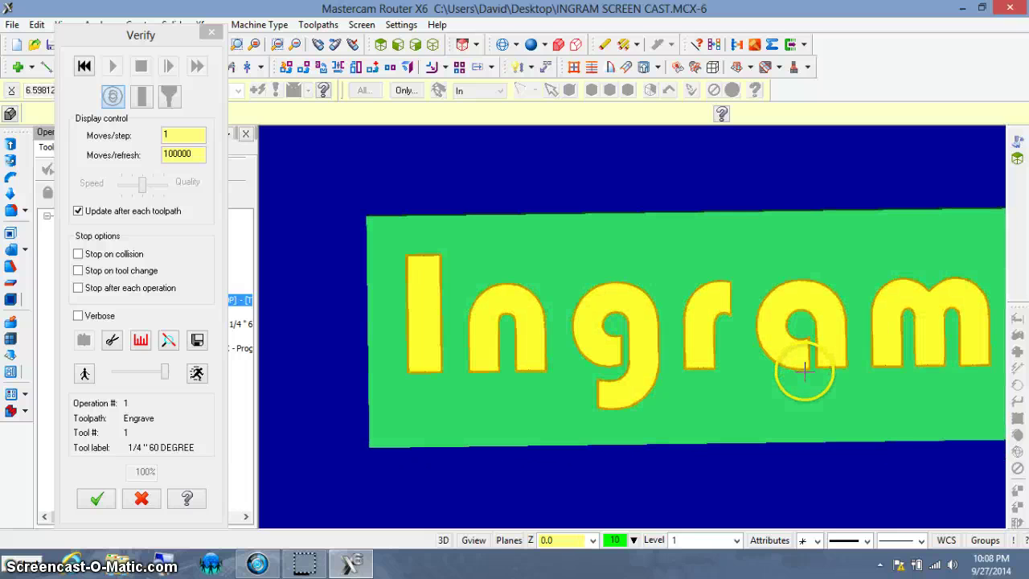
Step: Close Verify and look over the 511.5K roughing toolpath filling the Ingram letters
{"action": "left_click", "coordinate": [103, 500]}
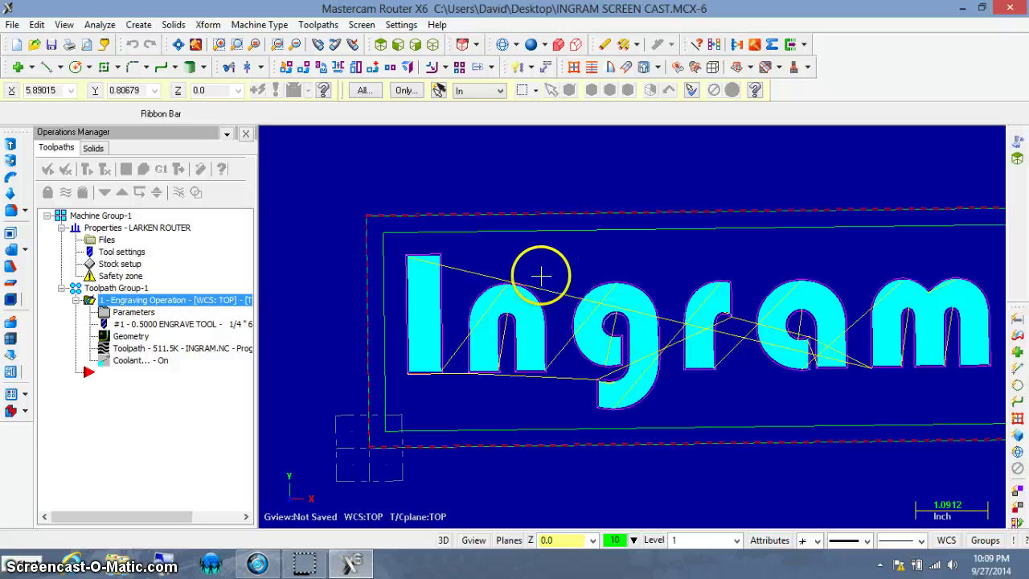
{"action": "middle_click_drag", "start_coordinate": [589, 326], "coordinate": [573, 343]}
{"action": "scroll", "coordinate": [611, 345], "scroll_direction": "up", "scroll_amount": 8}
{"action": "scroll", "coordinate": [591, 340], "scroll_direction": "up", "scroll_amount": 4}
{"action": "scroll", "coordinate": [591, 339], "scroll_direction": "down", "scroll_amount": 4}
{"action": "scroll", "coordinate": [583, 339], "scroll_direction": "down", "scroll_amount": 8}
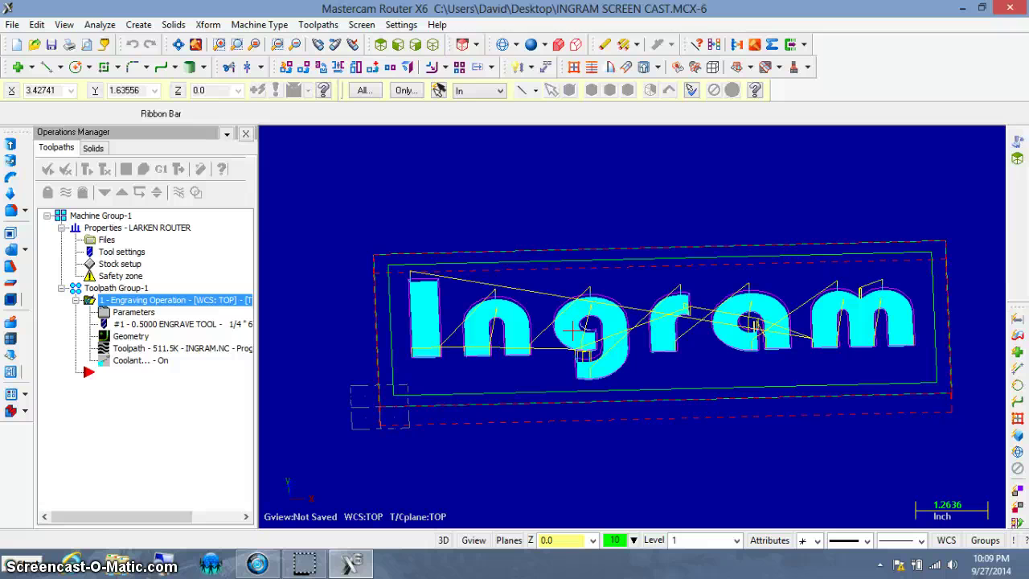
{"action": "left_click", "coordinate": [604, 335]}
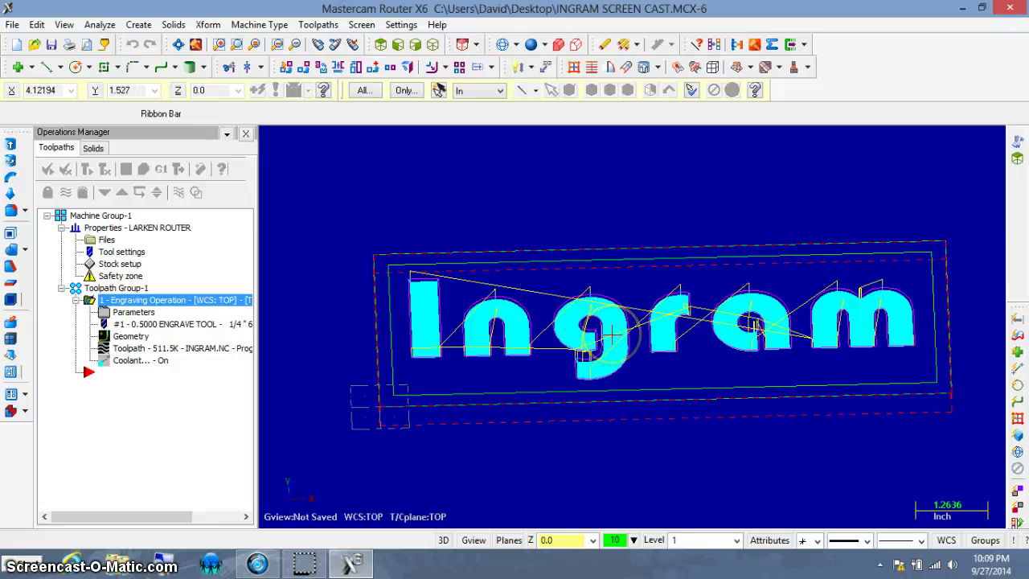